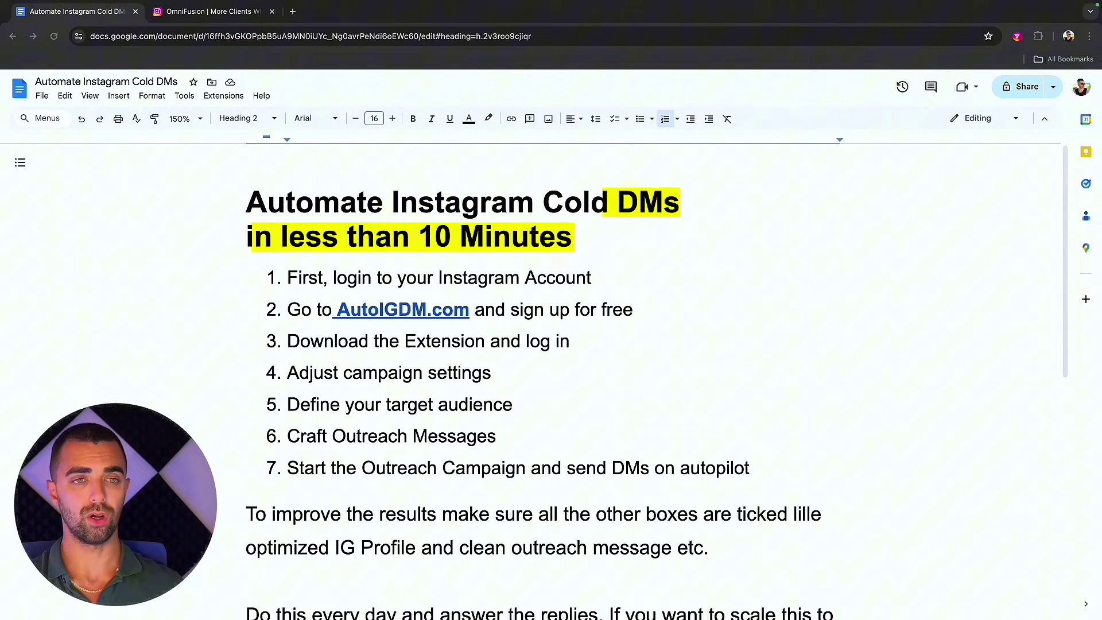
Switch to the OmniFusion Instagram browser profile, then return to the Google Docs guide.
left_click(1066, 39)
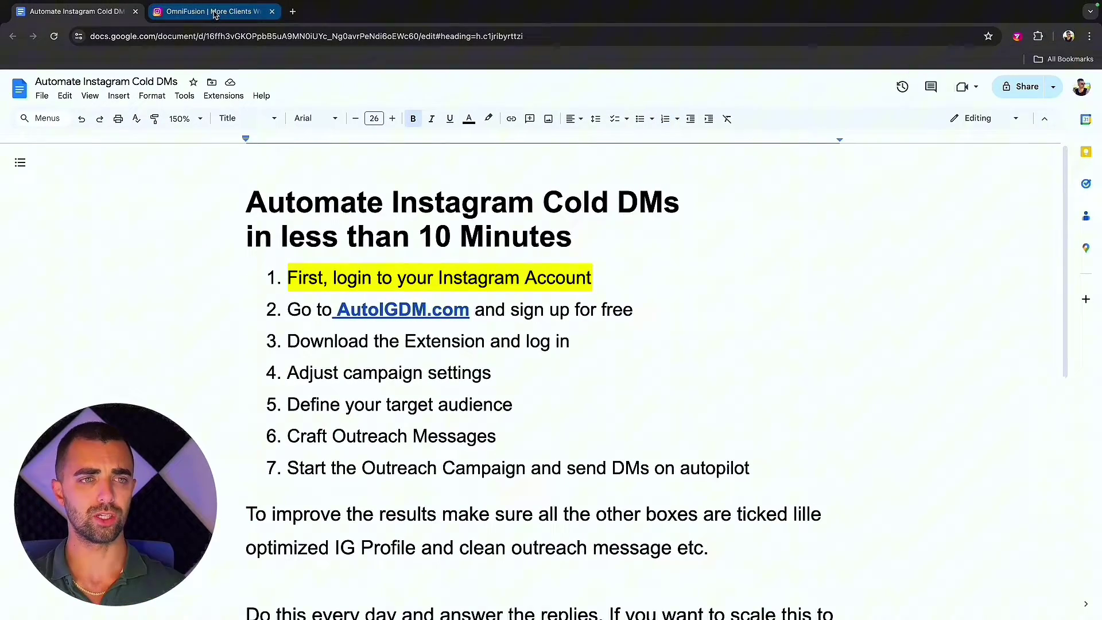
left_click(195, 4)
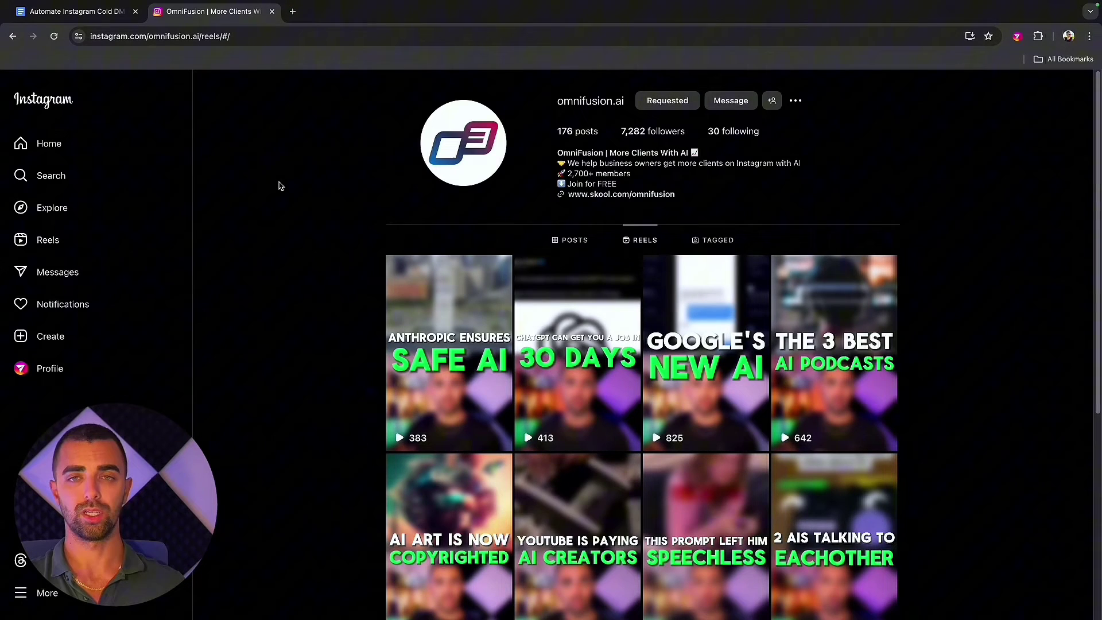
key("ctrl+shift+Tab")
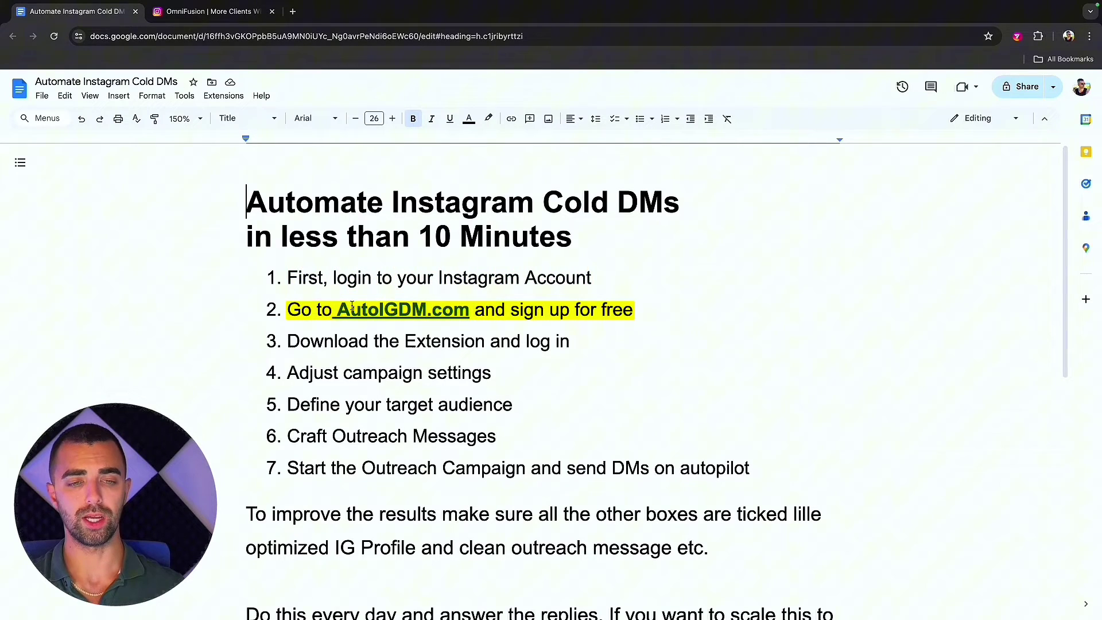
Load autoigdm.com in a new tab and bring up the 7-day free trial signup form.
left_click(292, 12)
type("autoig")
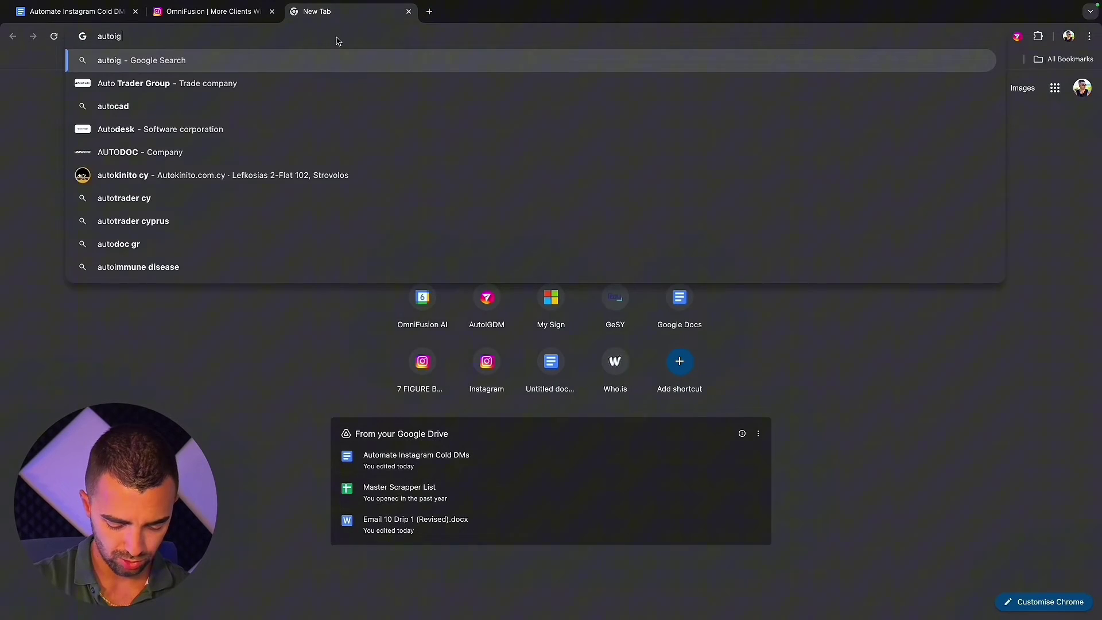
type("dm.com")
key("Return")
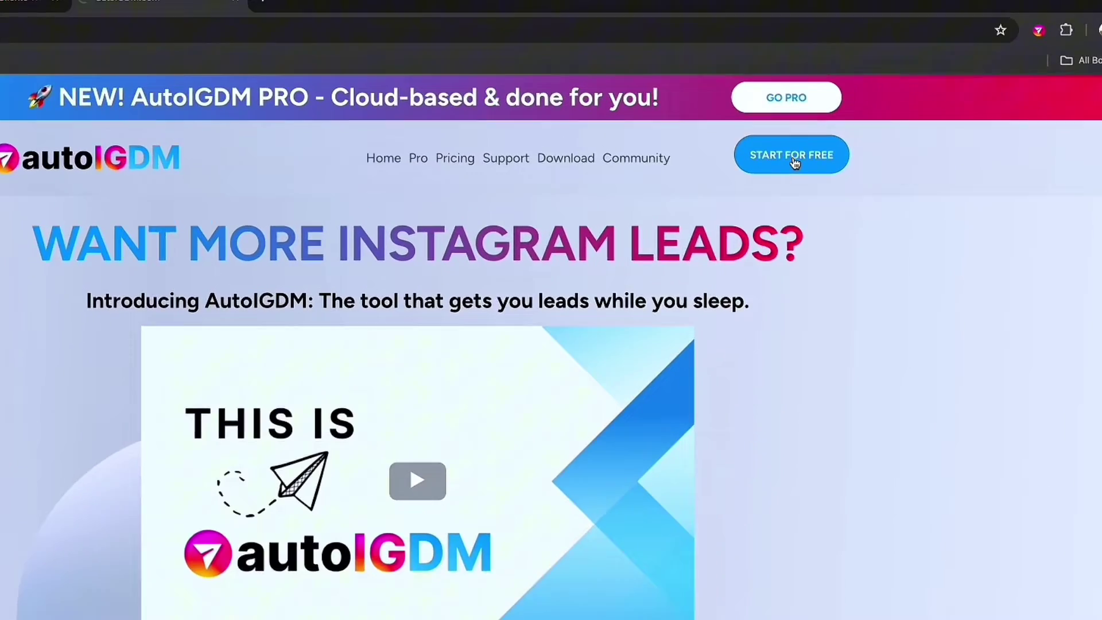
left_click(795, 163)
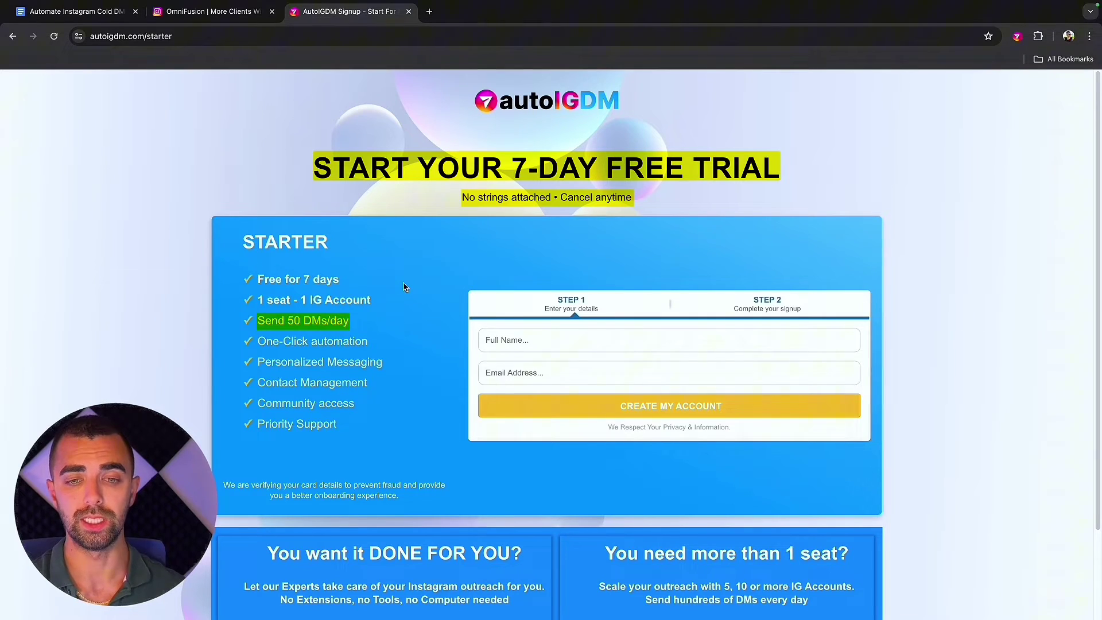
left_click(523, 340)
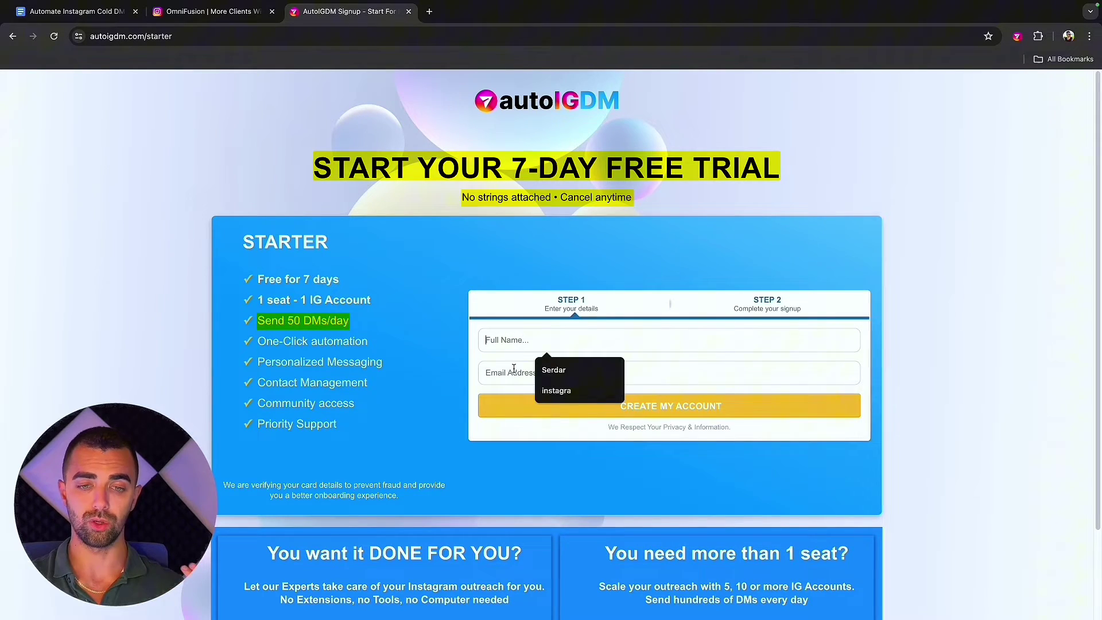
left_click(511, 372)
left_click(770, 306)
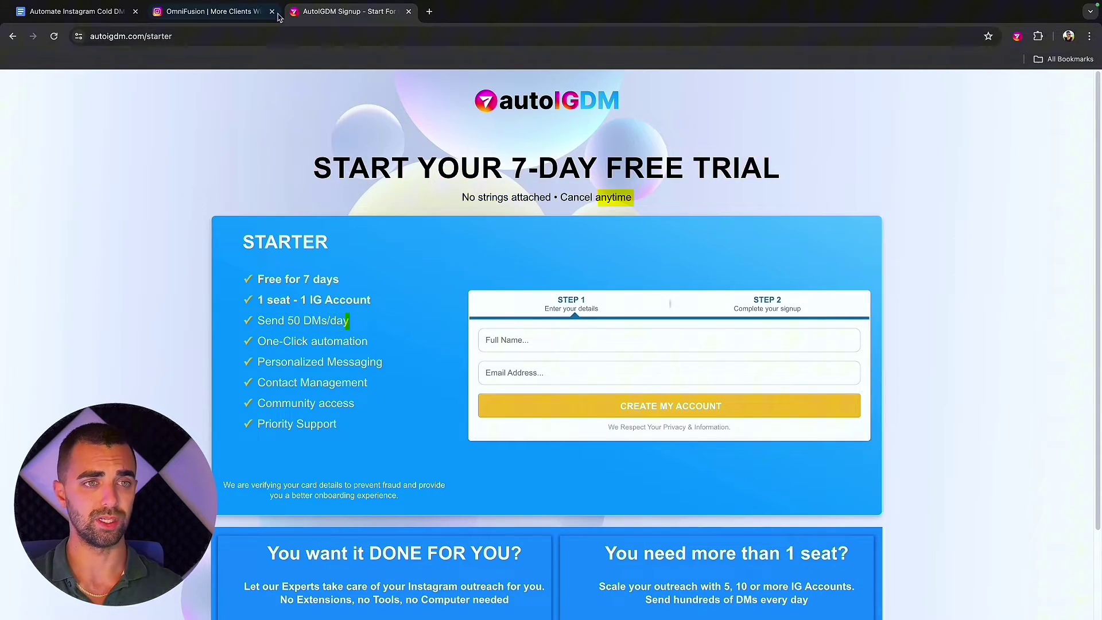
Add the AutoIGDM extension to Chrome from its Chrome Web Store page.
left_click(1017, 36)
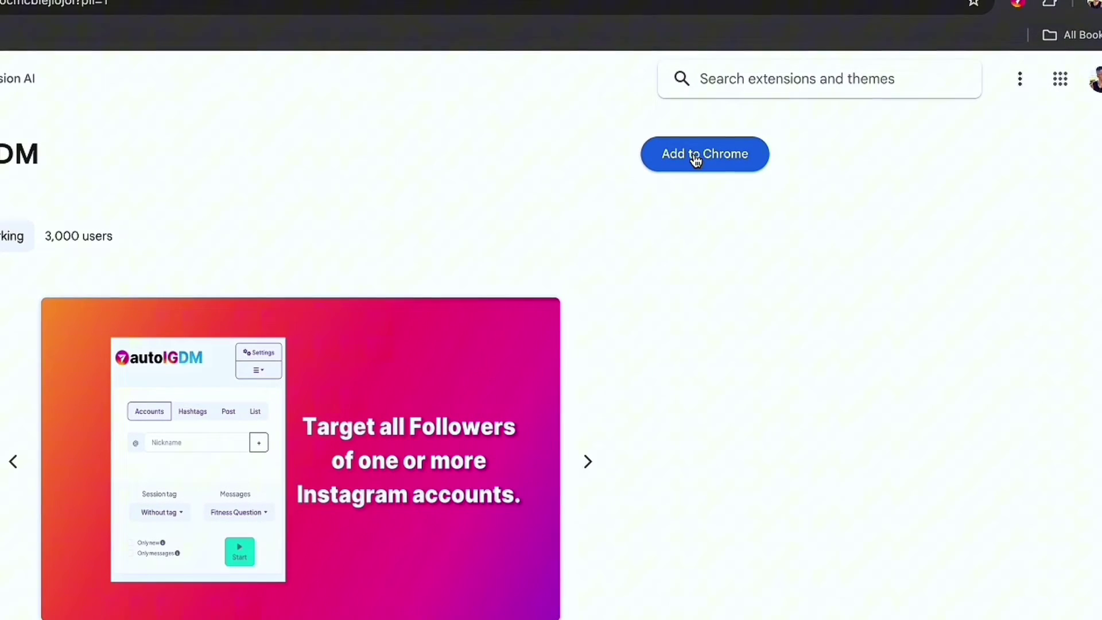
left_click(694, 160)
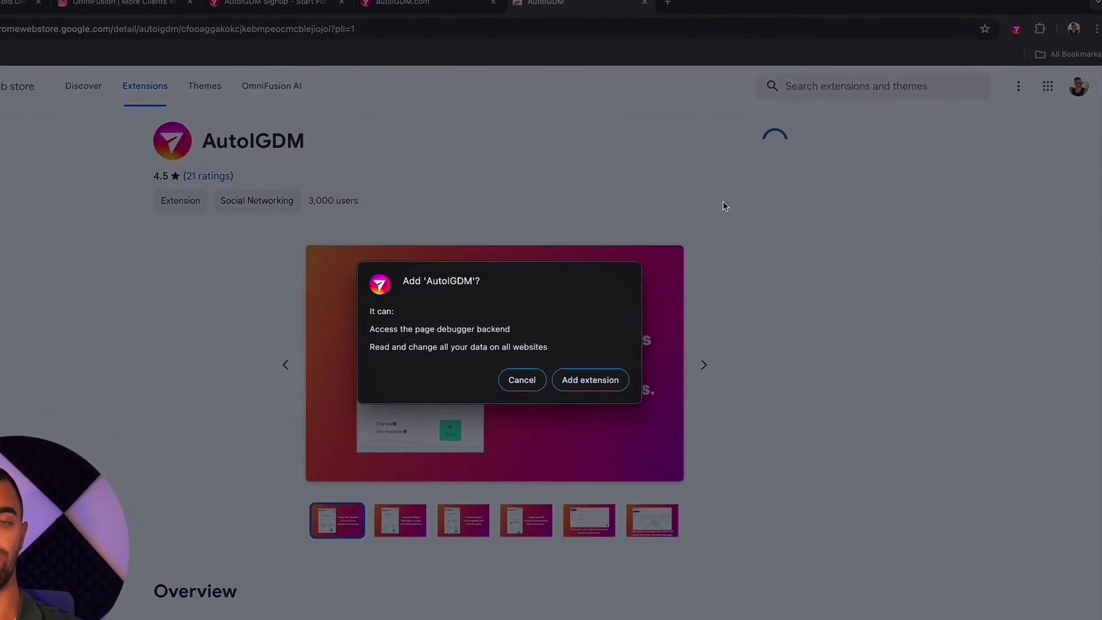
left_click(590, 380)
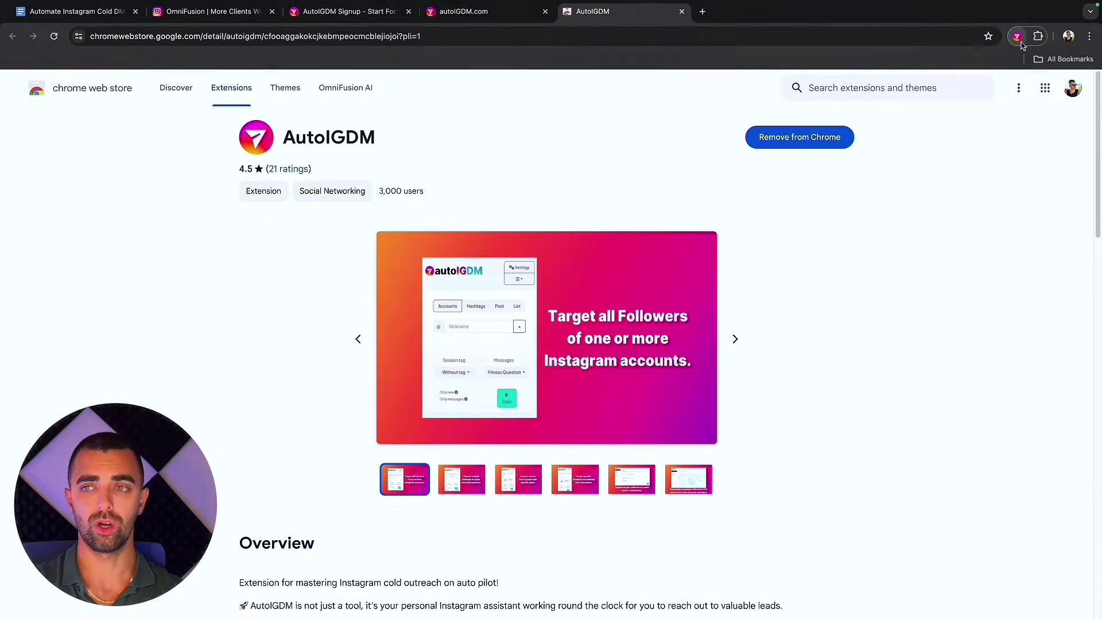
Follow the guide through steps 2 and 3 and bring up the AutoIGDM extension sign-in.
left_click(93, 17)
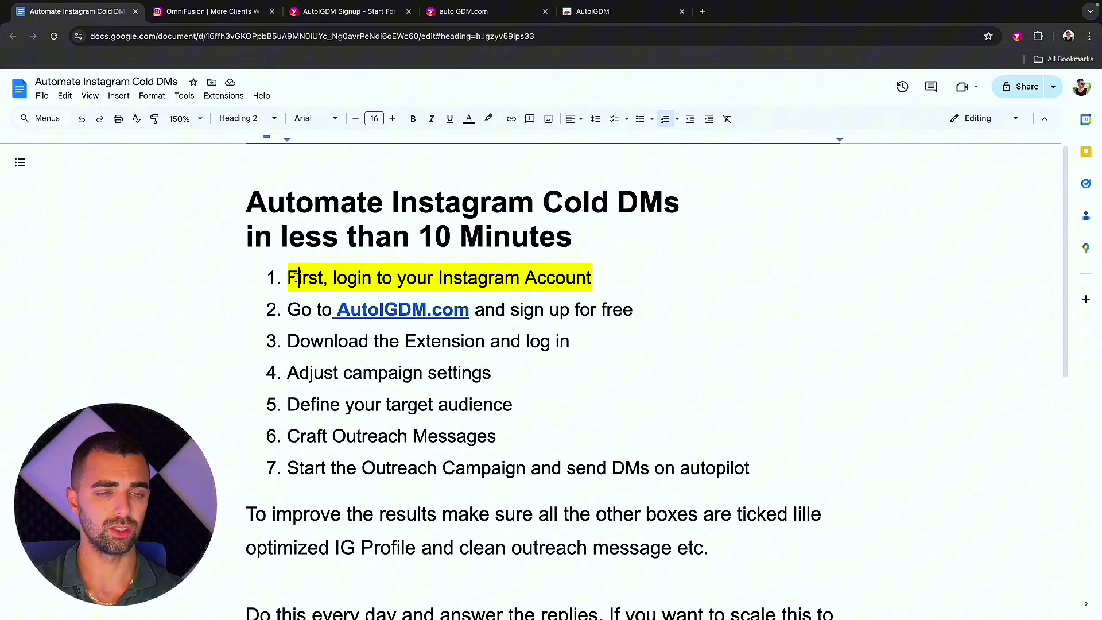
left_click(305, 310)
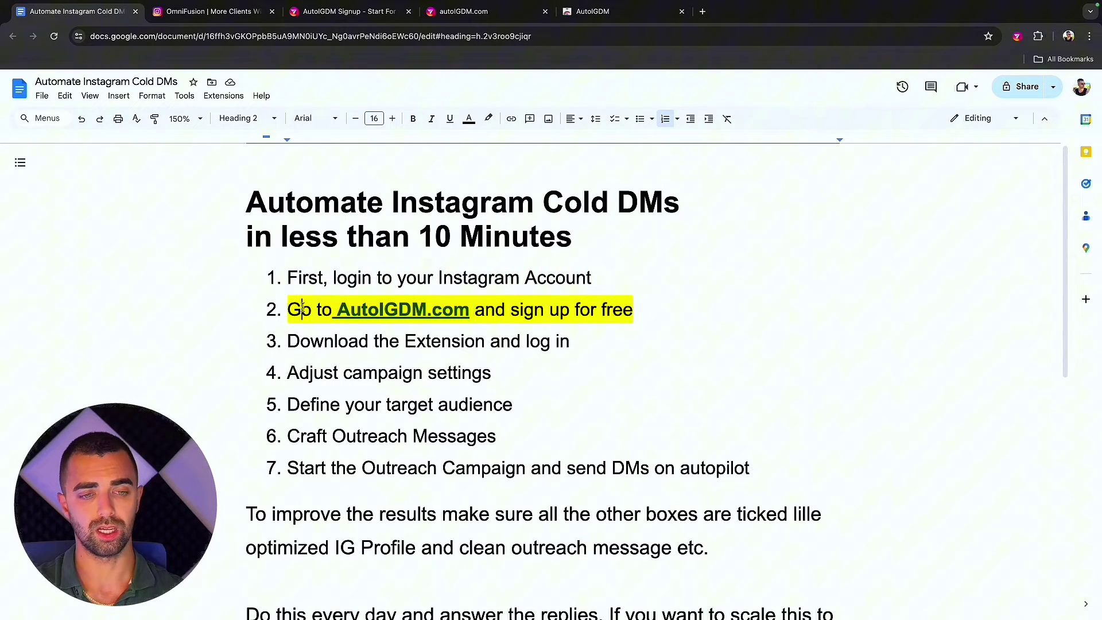
left_click(301, 343)
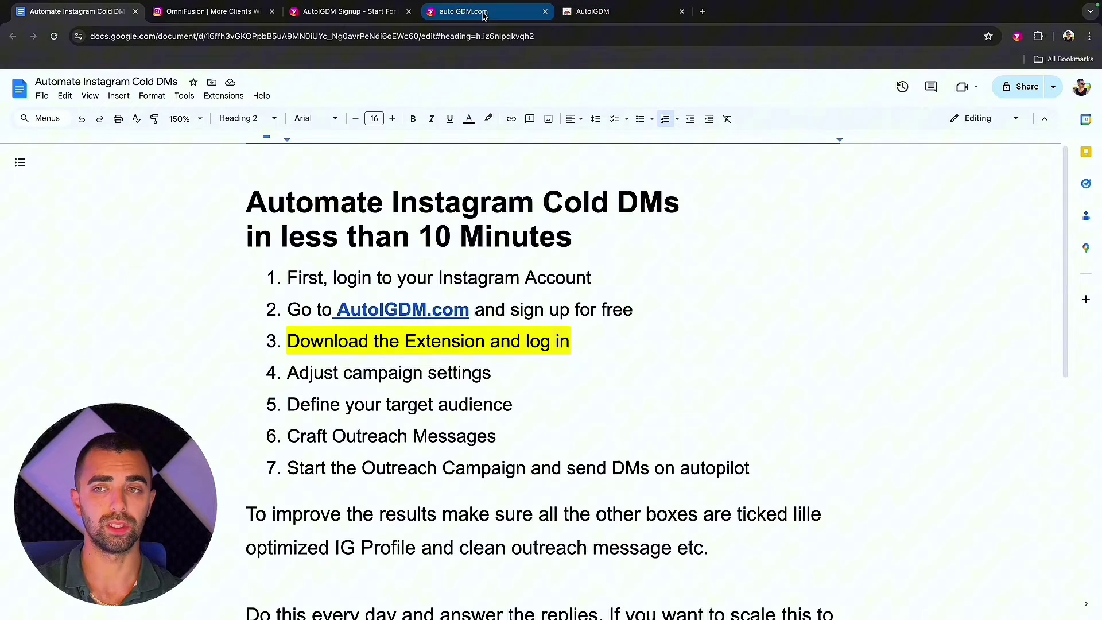
left_click(1018, 37)
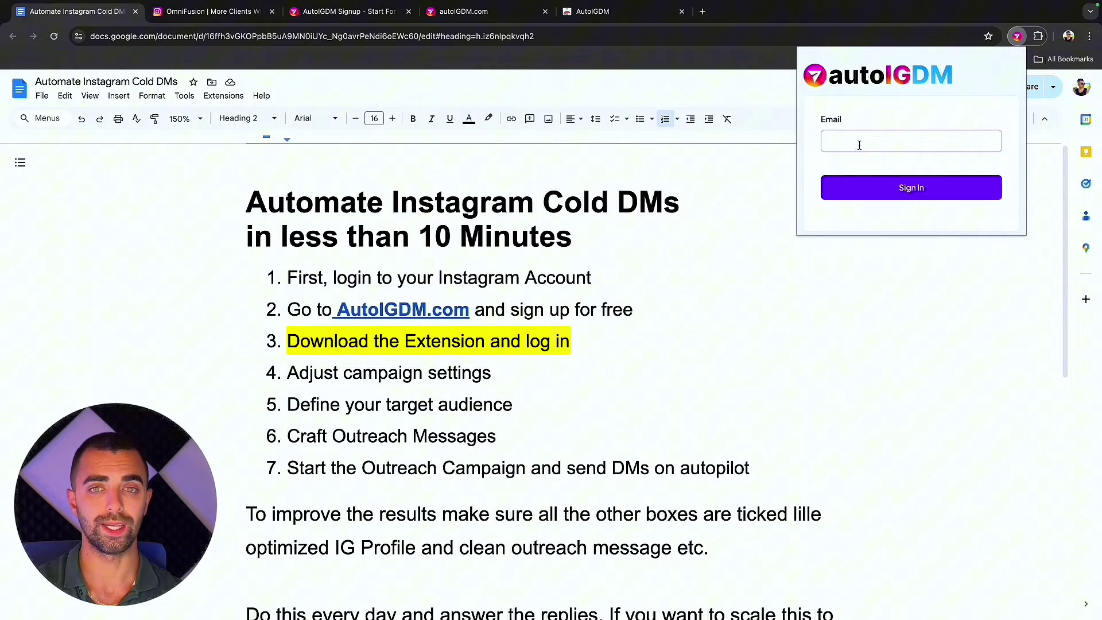
triple_click(493, 310)
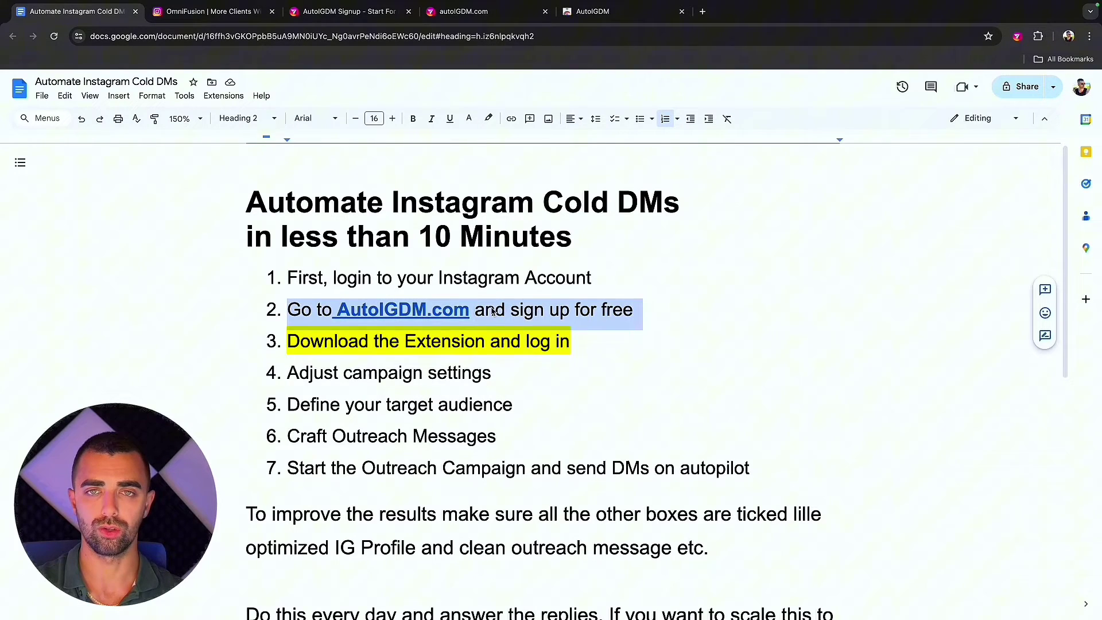
Enter the account email in the extension sign-in, then close the panel and return to step 3.
left_click(1018, 37)
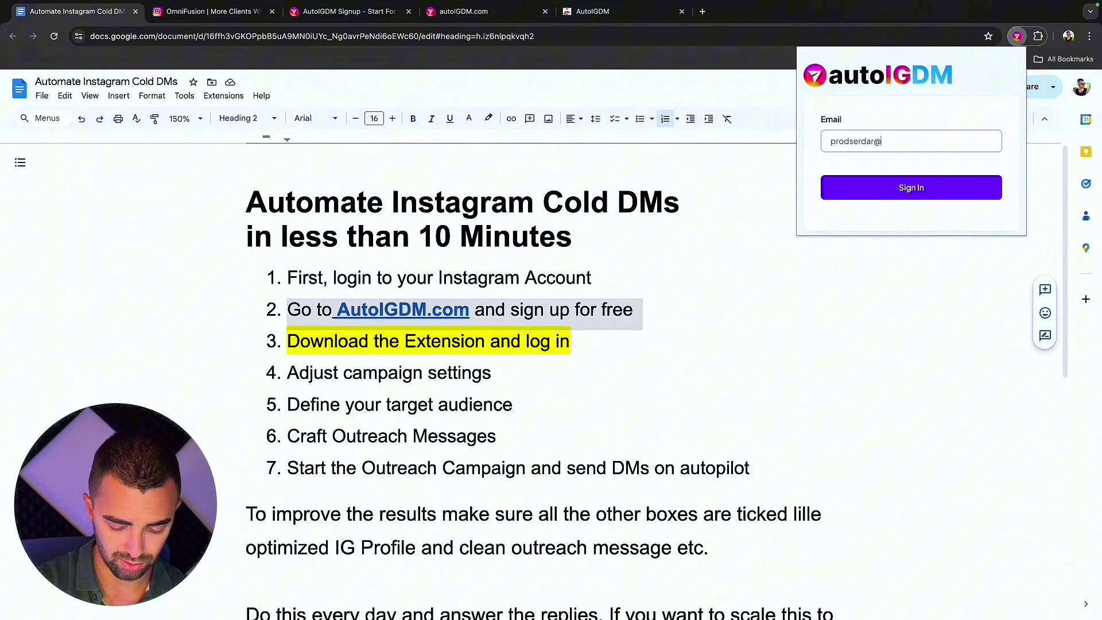
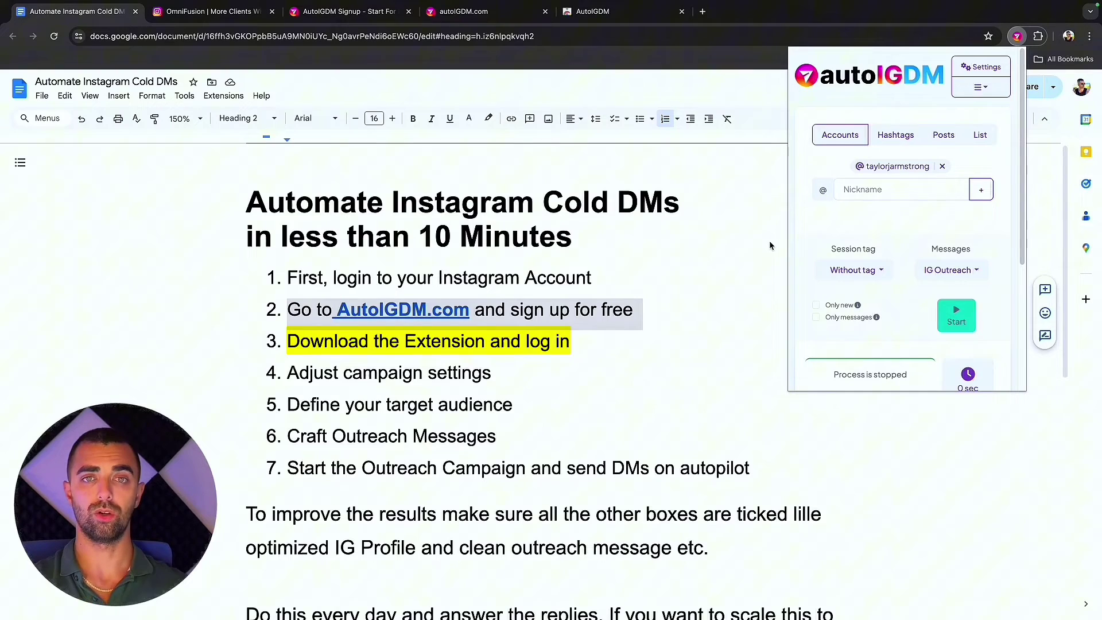
left_click(769, 246)
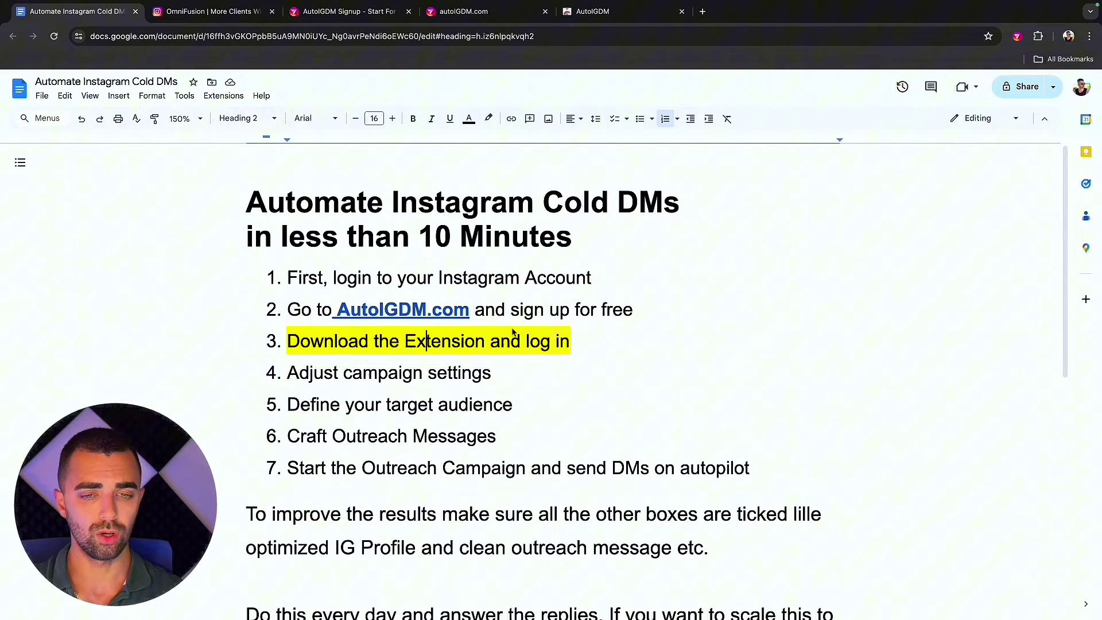
triple_click(538, 341)
left_click(473, 344)
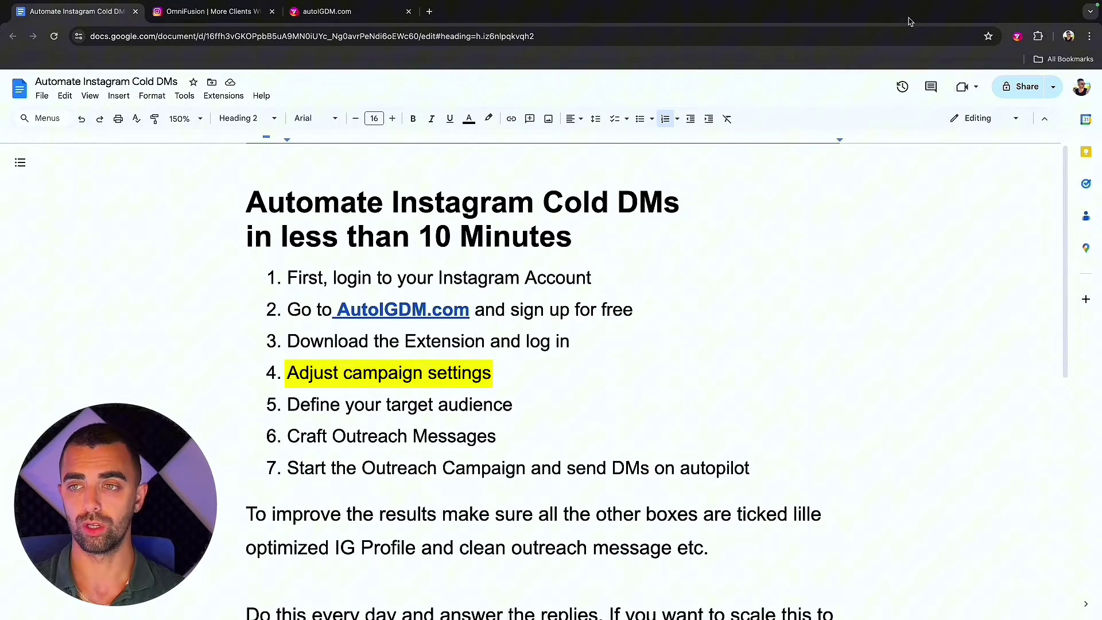
In AutoIGDM settings, set delays of 200 and 400 seconds and 50 maximum requests, then save.
left_click(1017, 36)
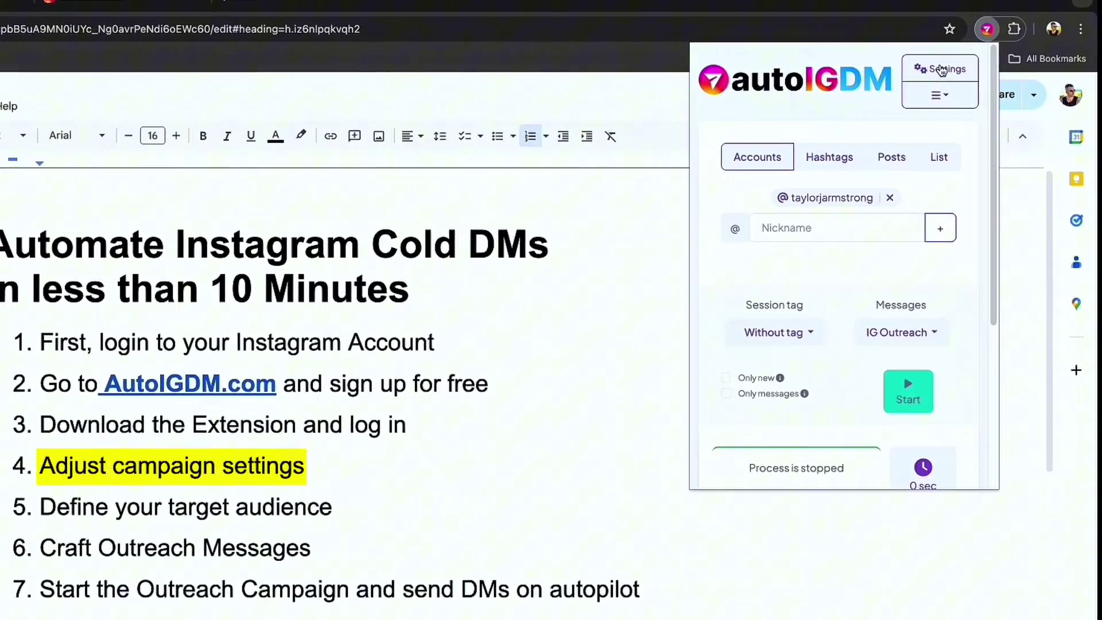
left_click(980, 67)
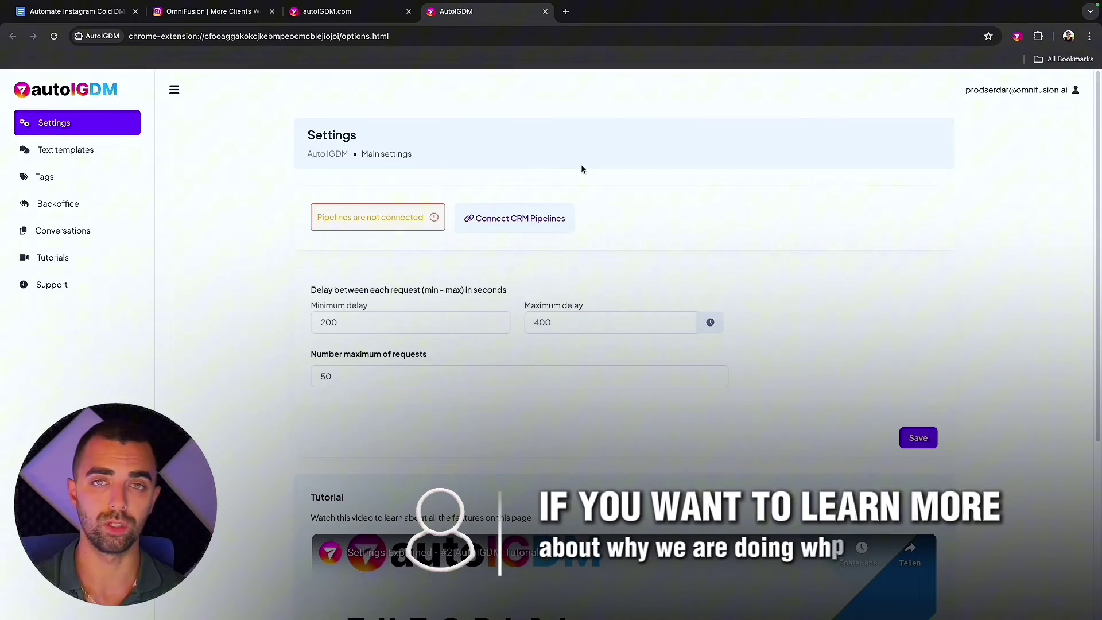
scroll(402, 341, "down", 5)
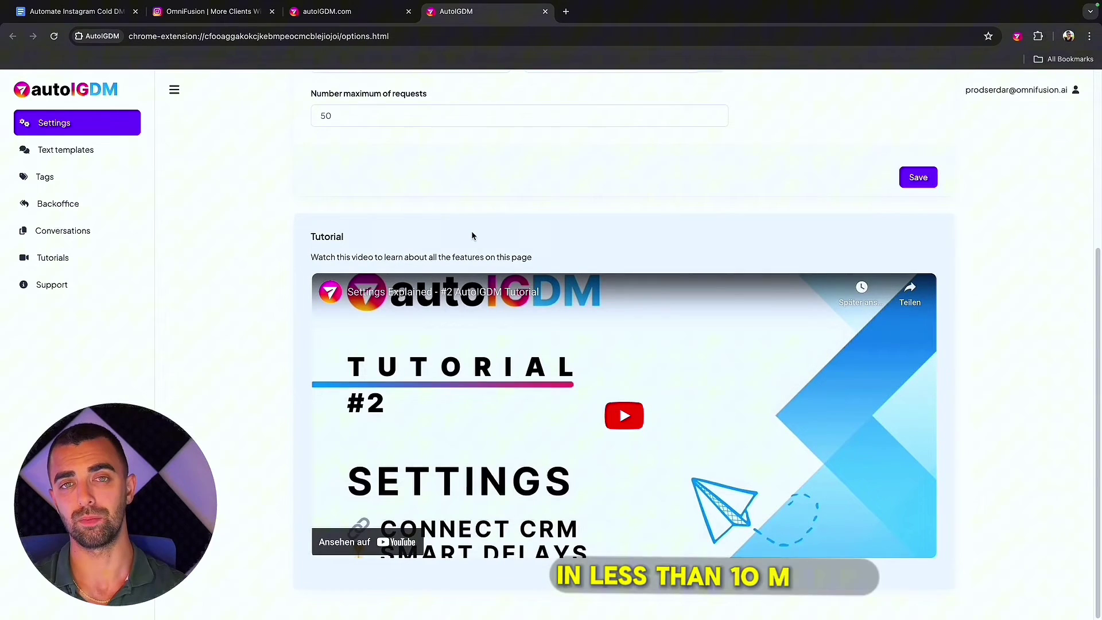
scroll(462, 196, "up", 5)
scroll(458, 181, "down", 2)
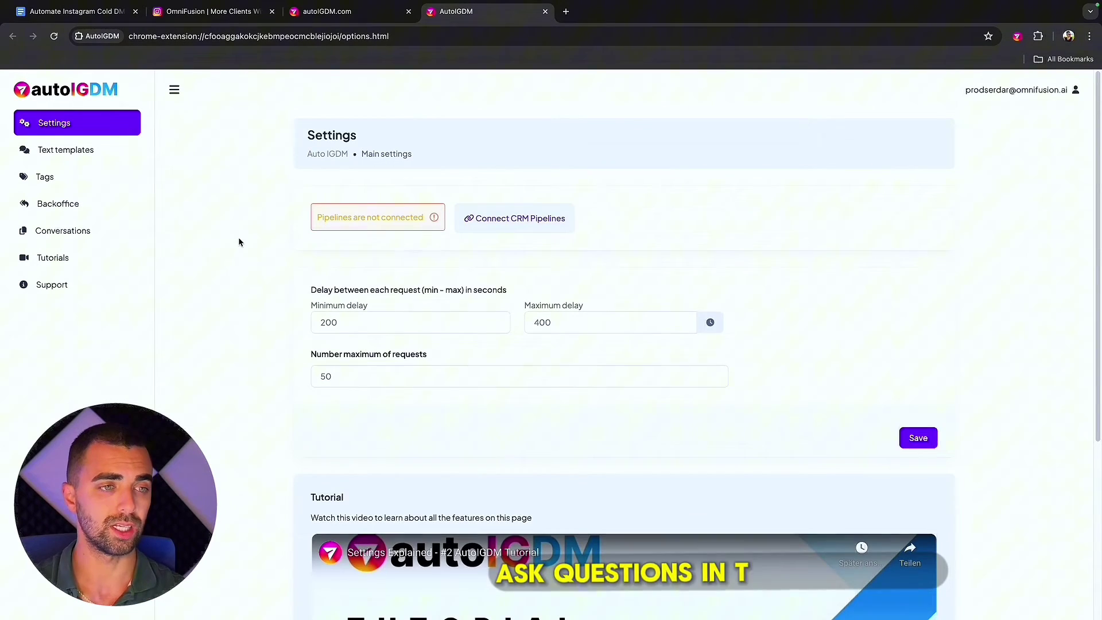
double_click(337, 323)
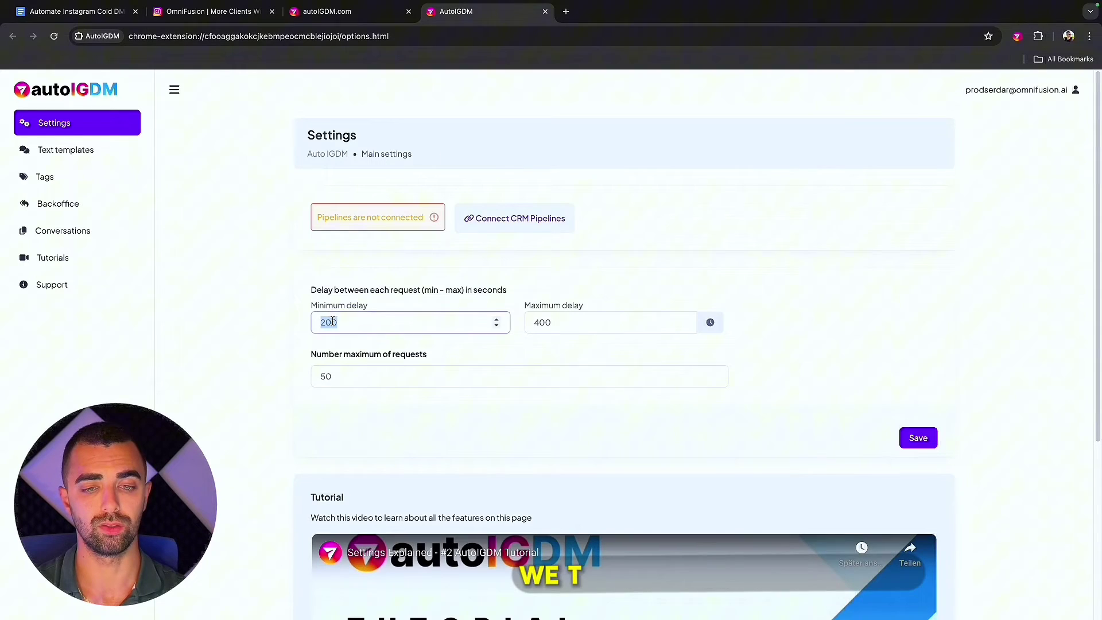
double_click(542, 320)
left_click(556, 324)
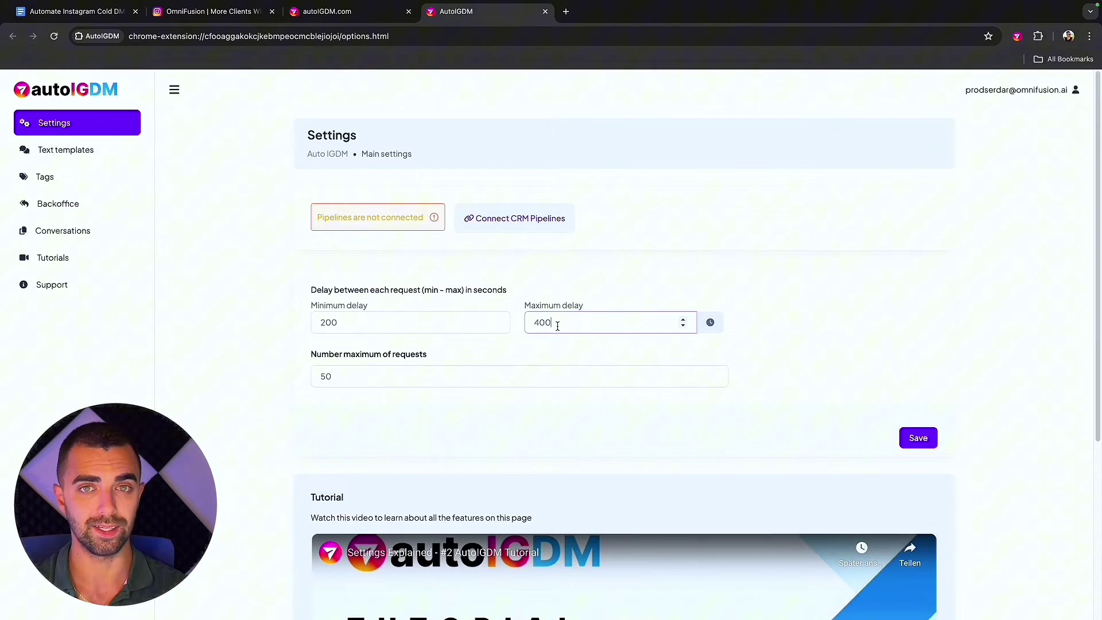
double_click(345, 375)
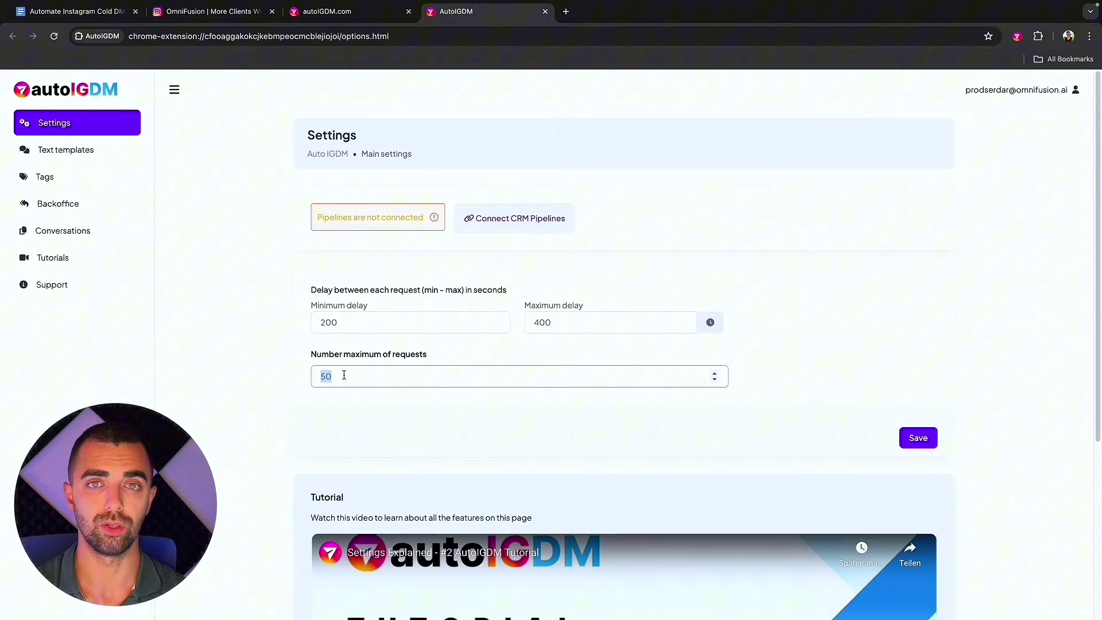
left_click(912, 443)
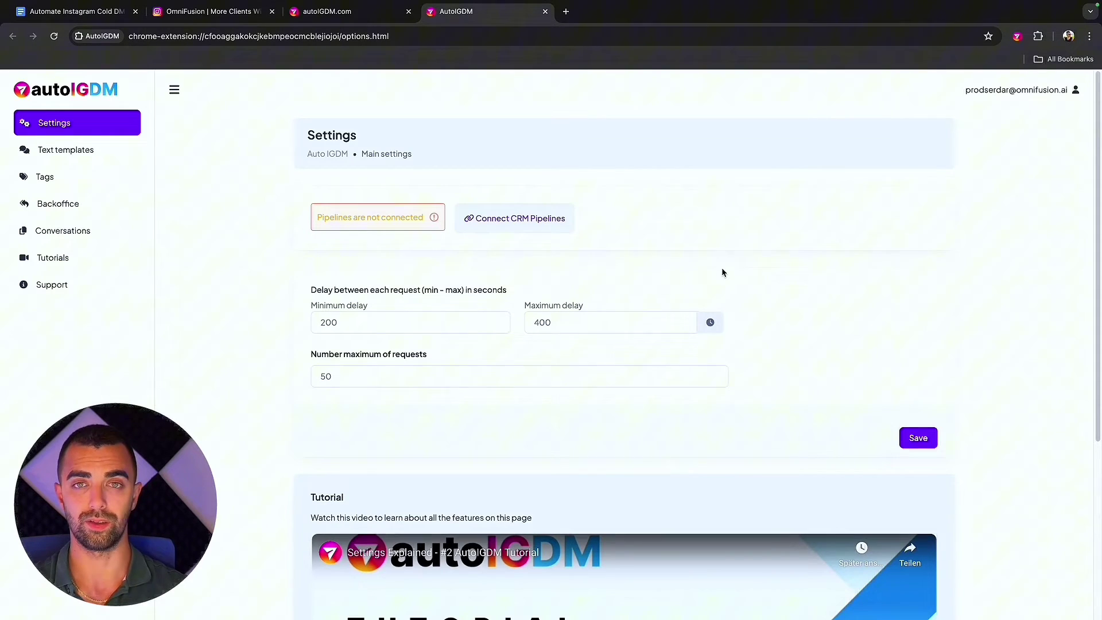
Create a new text template group named Sales test.
left_click(90, 150)
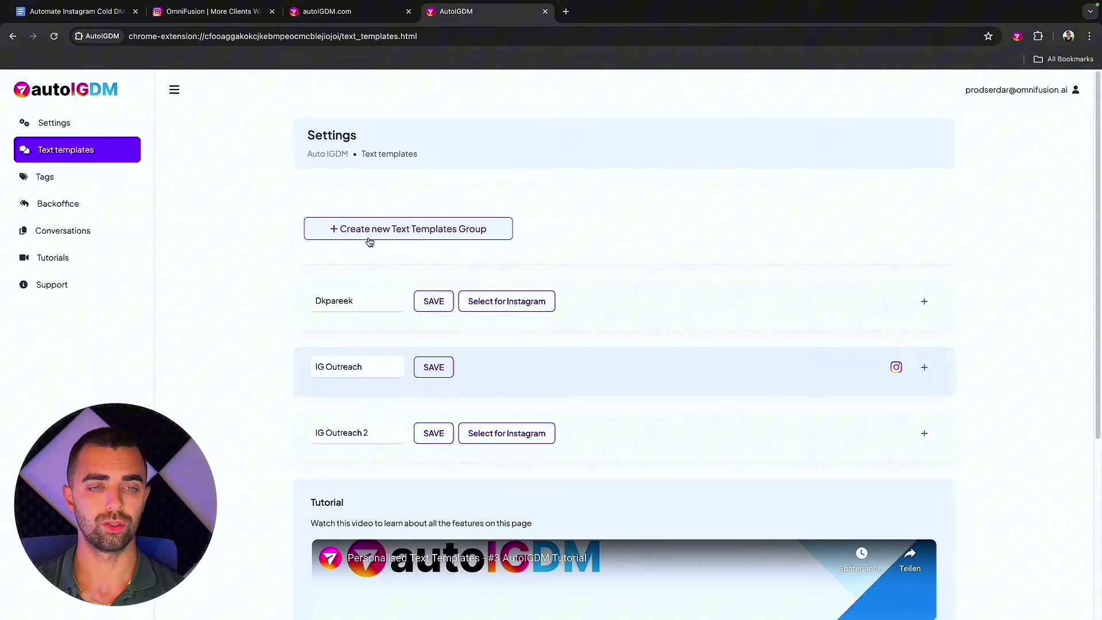
left_click(418, 230)
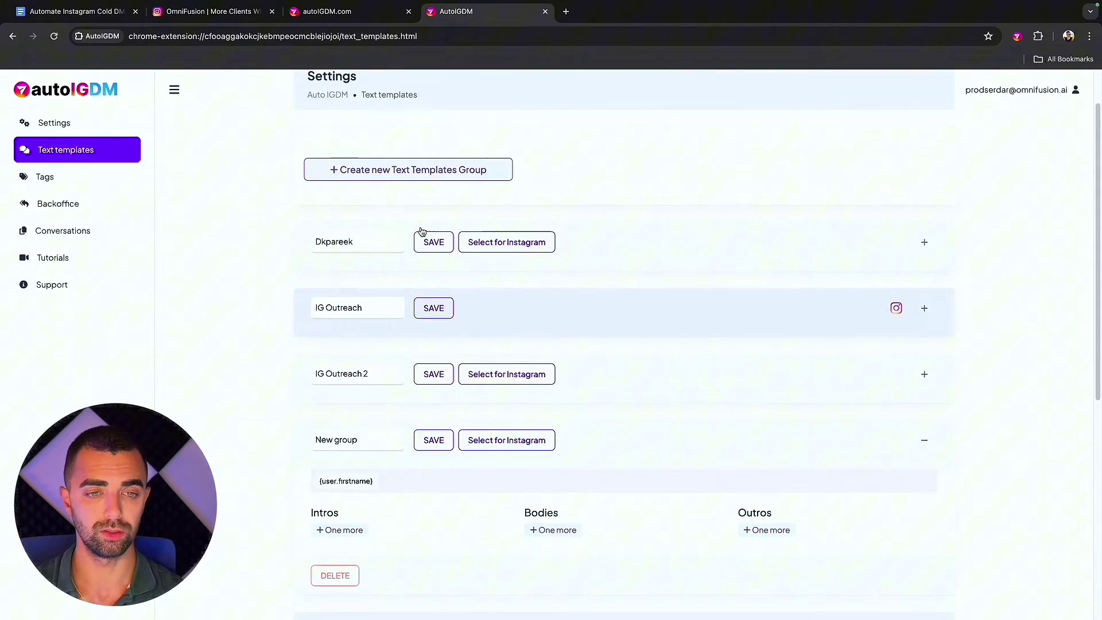
left_click(351, 274)
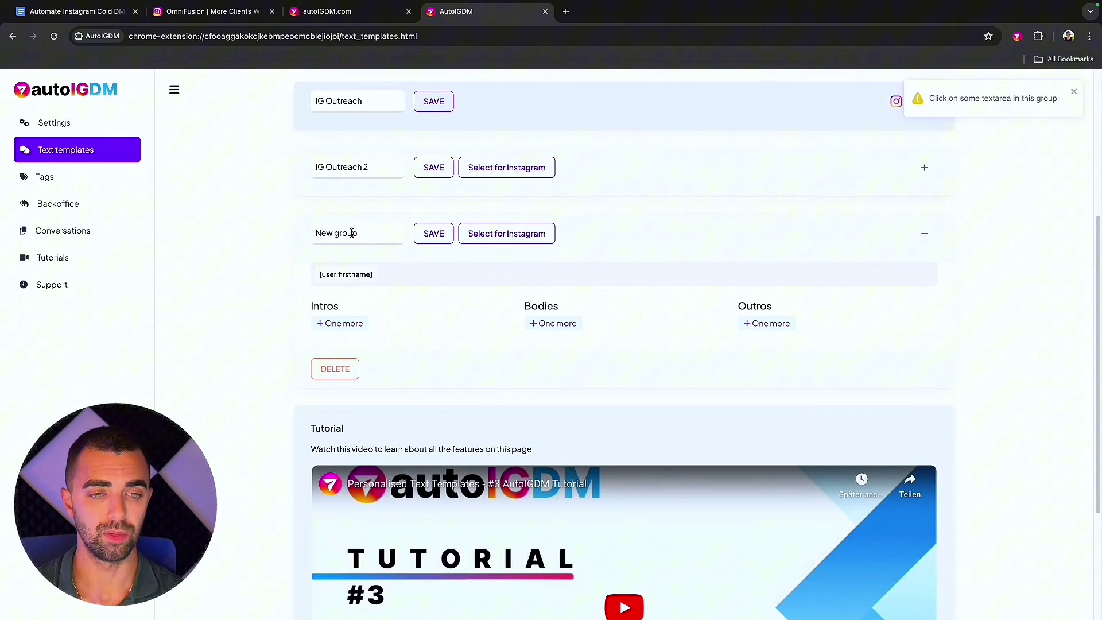
triple_click(352, 232)
type("Sales test")
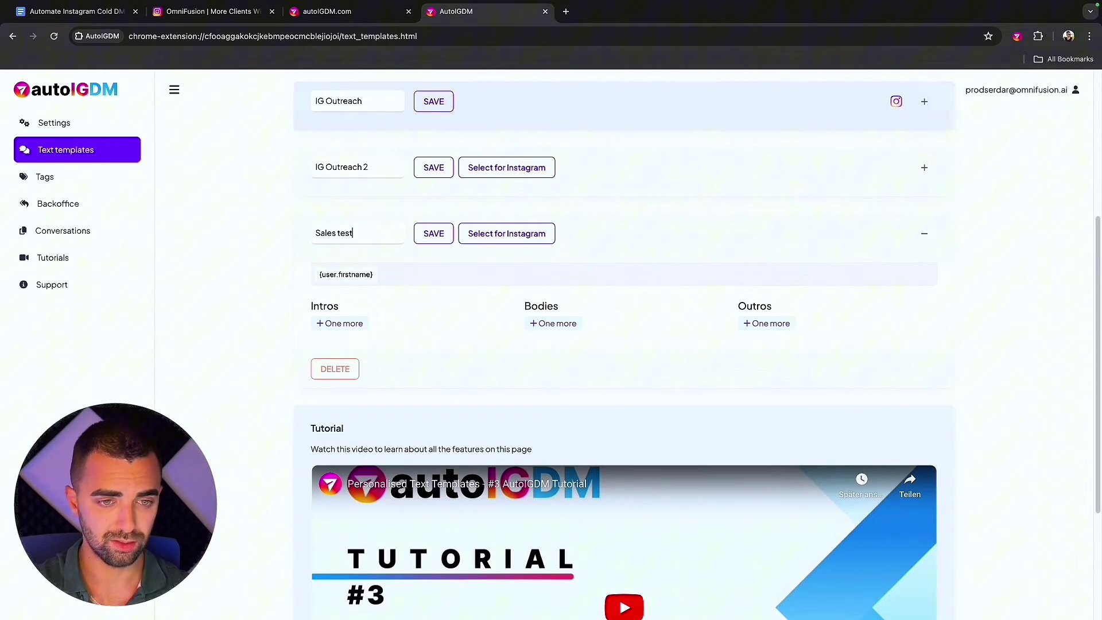
Add three empty intro, body and outro message slots to the Sales test group.
left_click(342, 323)
left_click(347, 362)
left_click(344, 399)
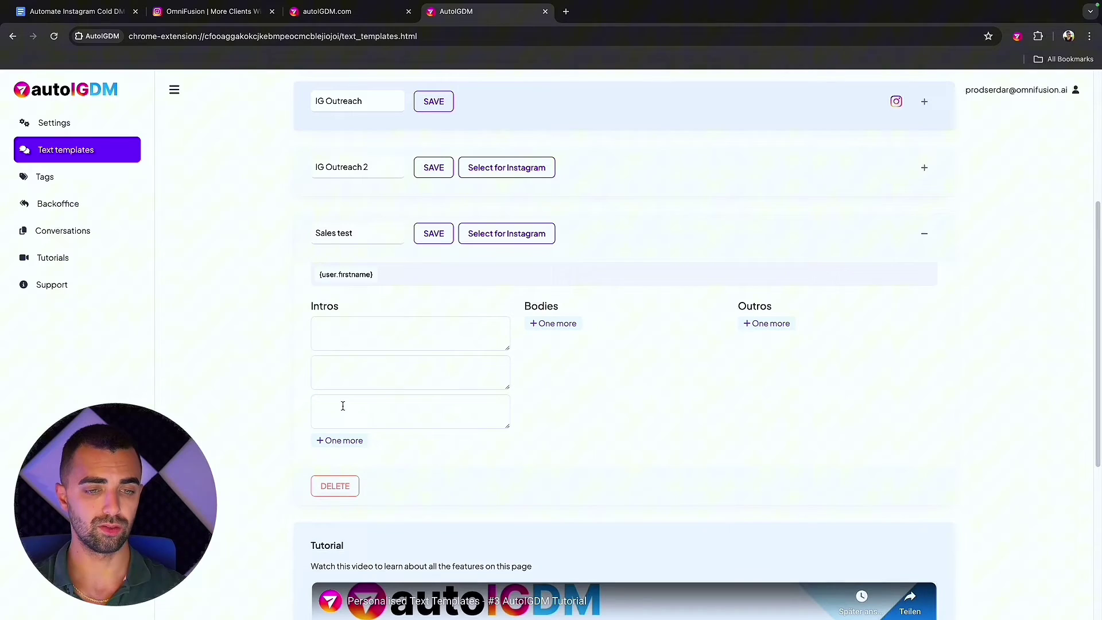
left_click(553, 323)
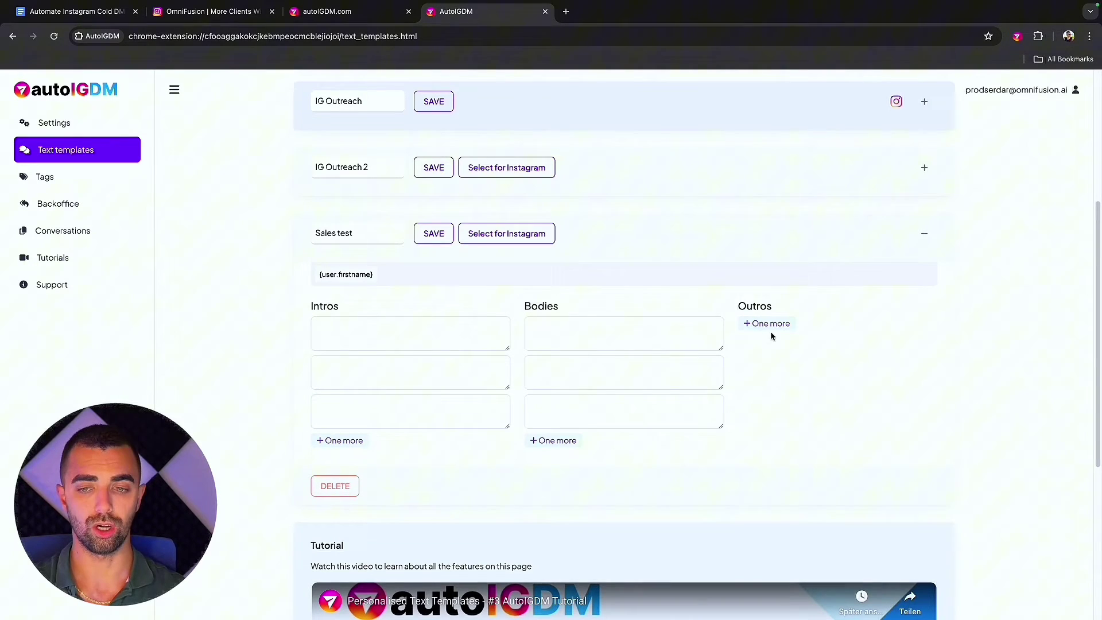
left_click(771, 325)
left_click(770, 363)
left_click(769, 402)
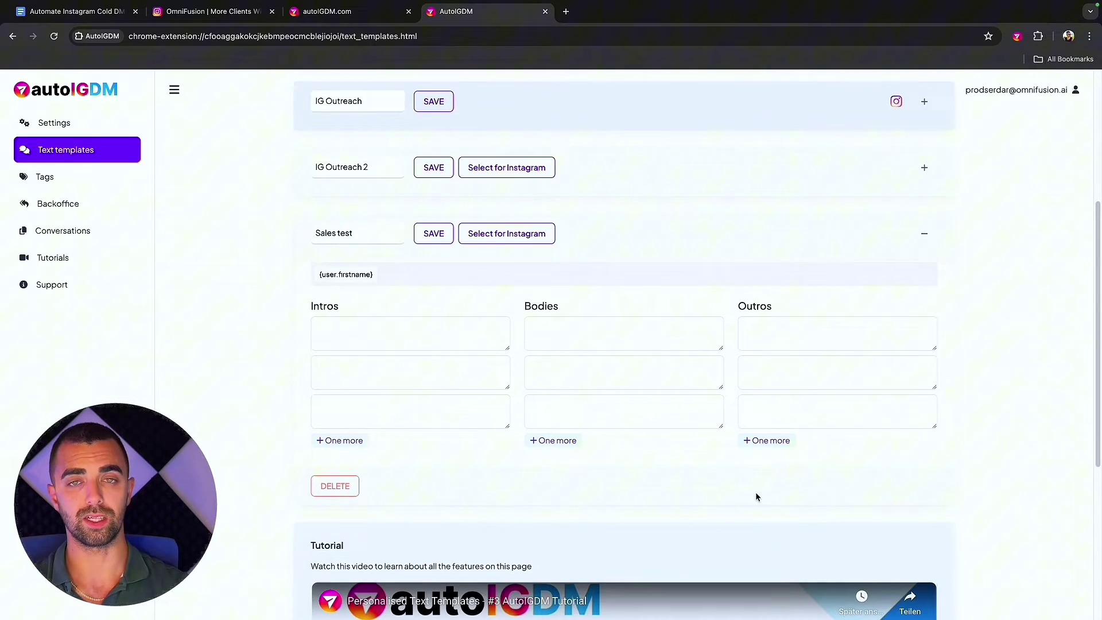
scroll(674, 327, "up", 2)
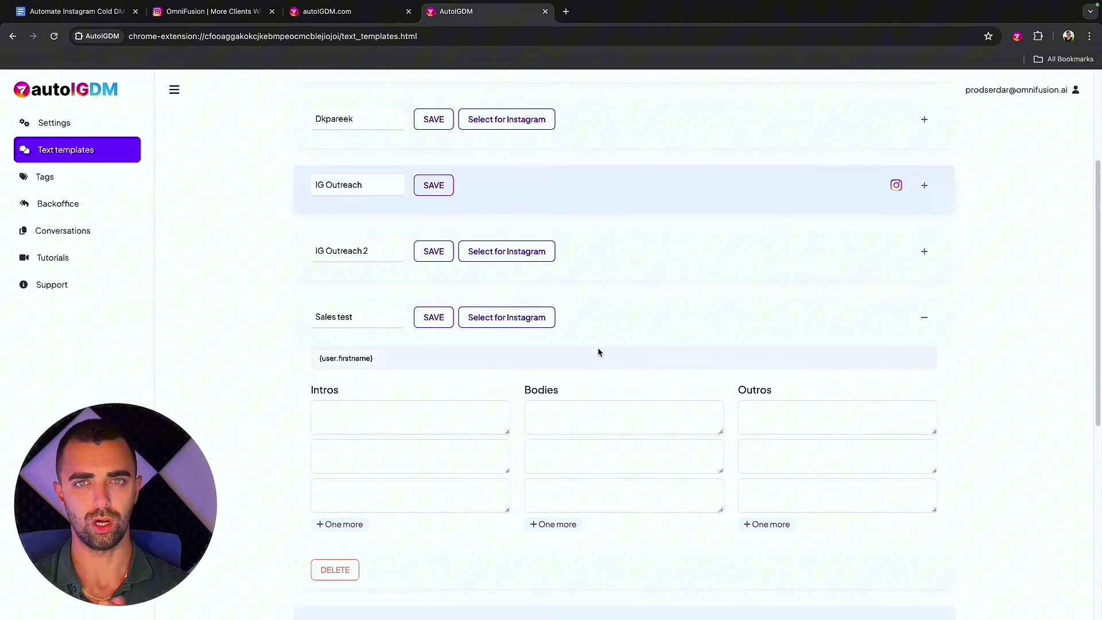
Review and save the IG Outreach spin-text template, then go to the Tags page.
left_click(925, 185)
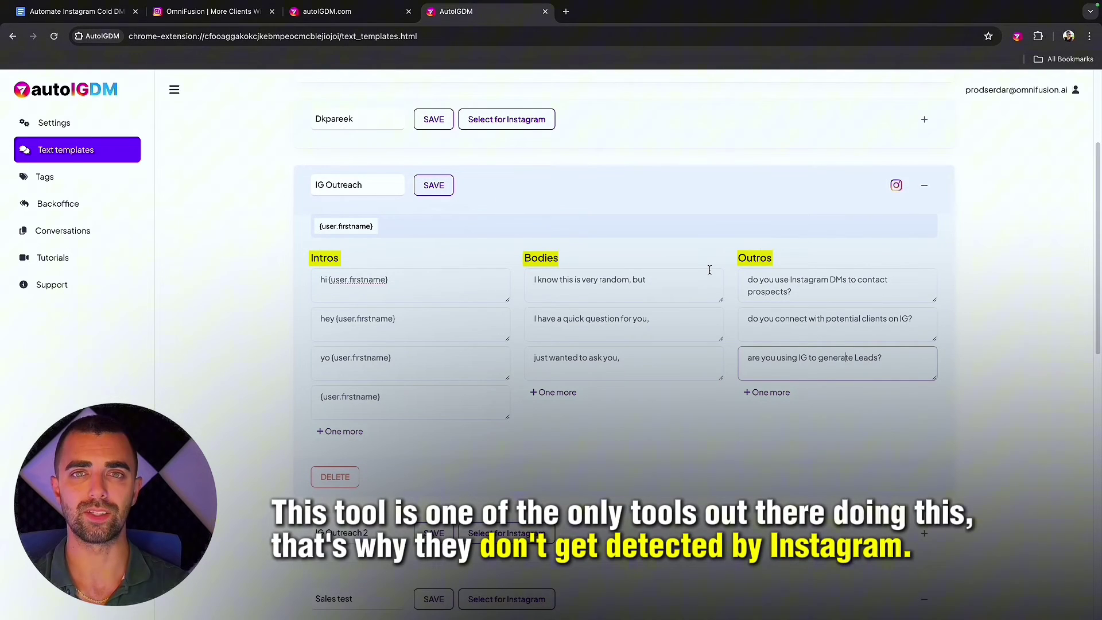
scroll(431, 357, "down", 1)
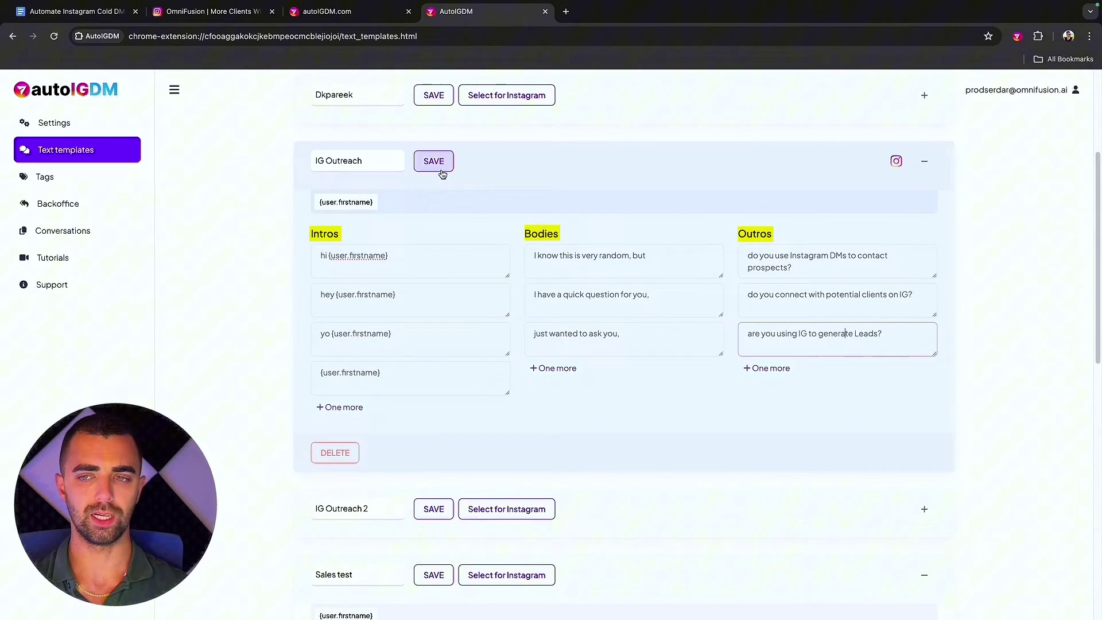
left_click(437, 168)
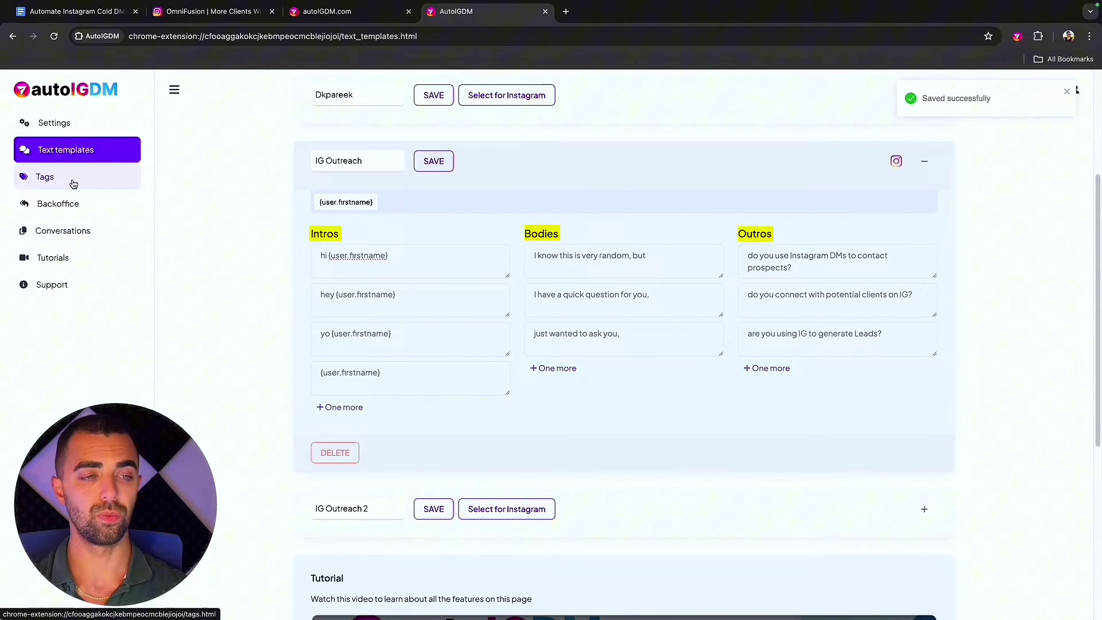
left_click(71, 178)
Create a teal tag named 'Sales test'.
scroll(355, 246, "up", 3)
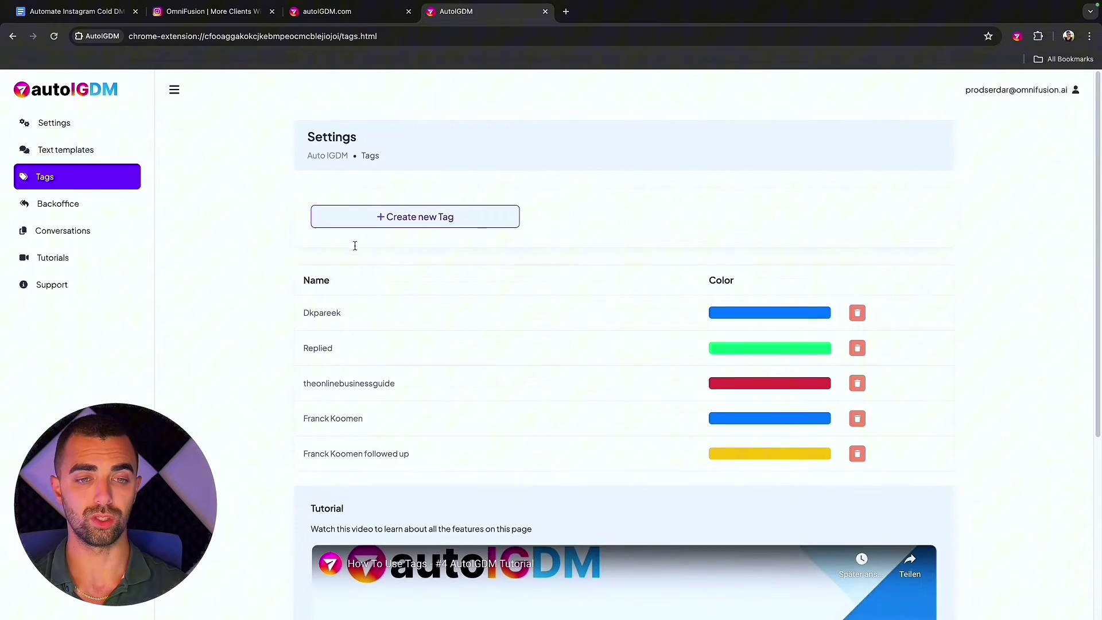
left_click(438, 214)
left_click(478, 176)
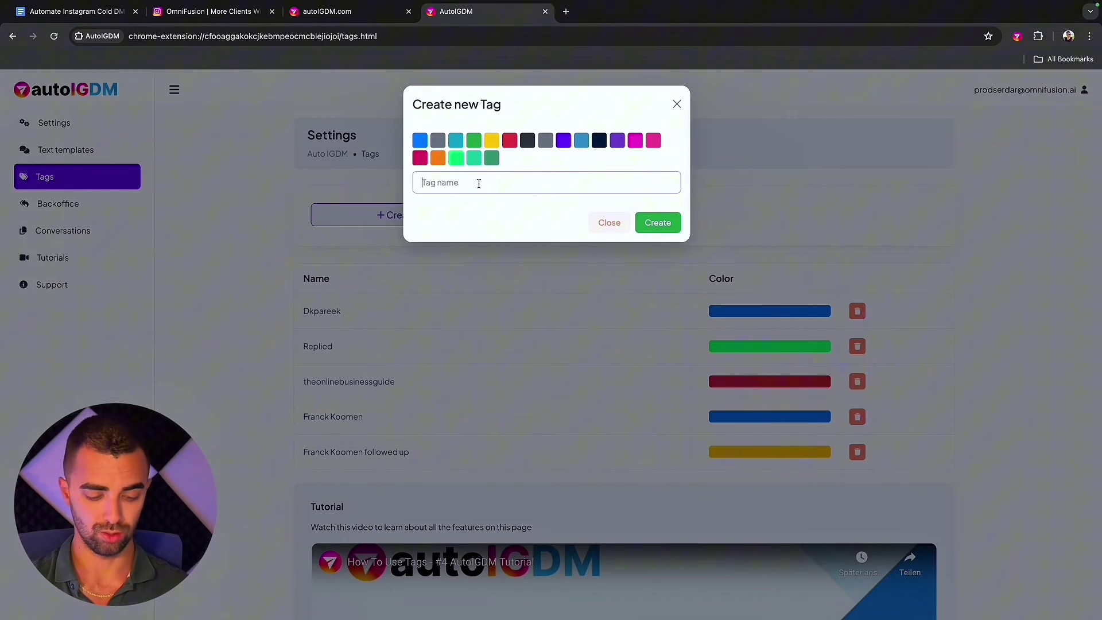
type("Sales te")
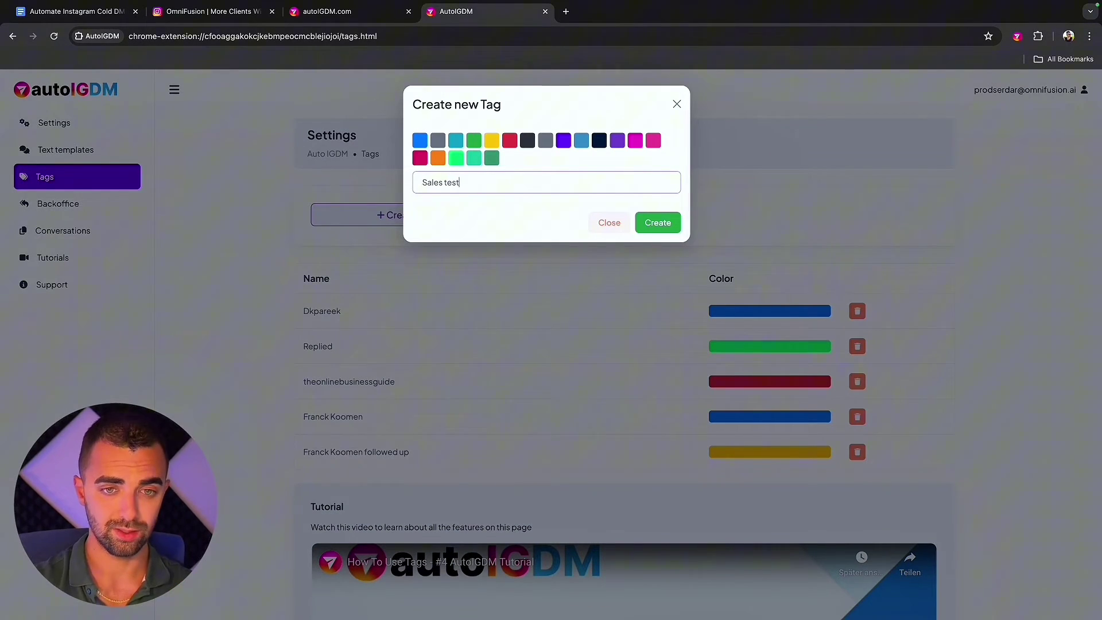
type("st")
left_click(474, 158)
left_click(658, 223)
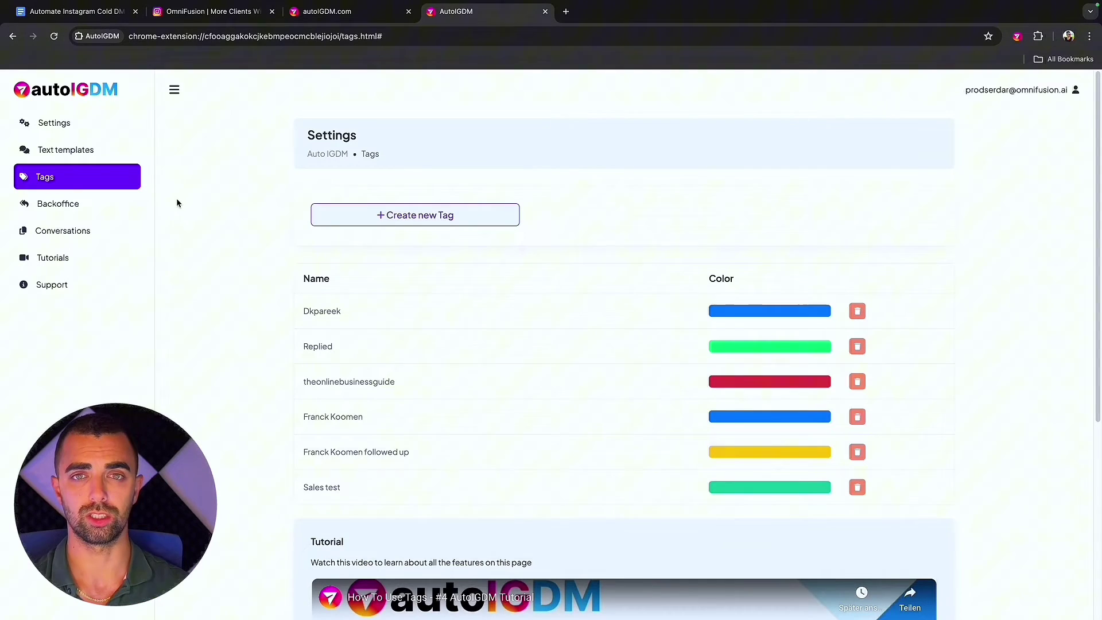
Open the Backoffice tag overview and view the contacts under one existing tag.
left_click(77, 201)
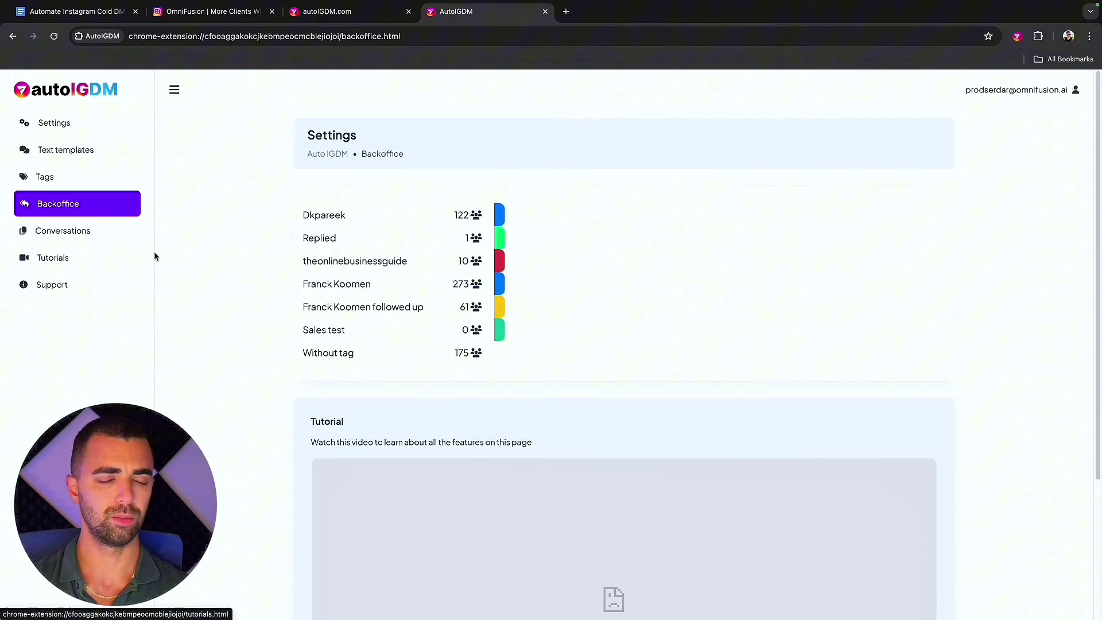
left_click(324, 214)
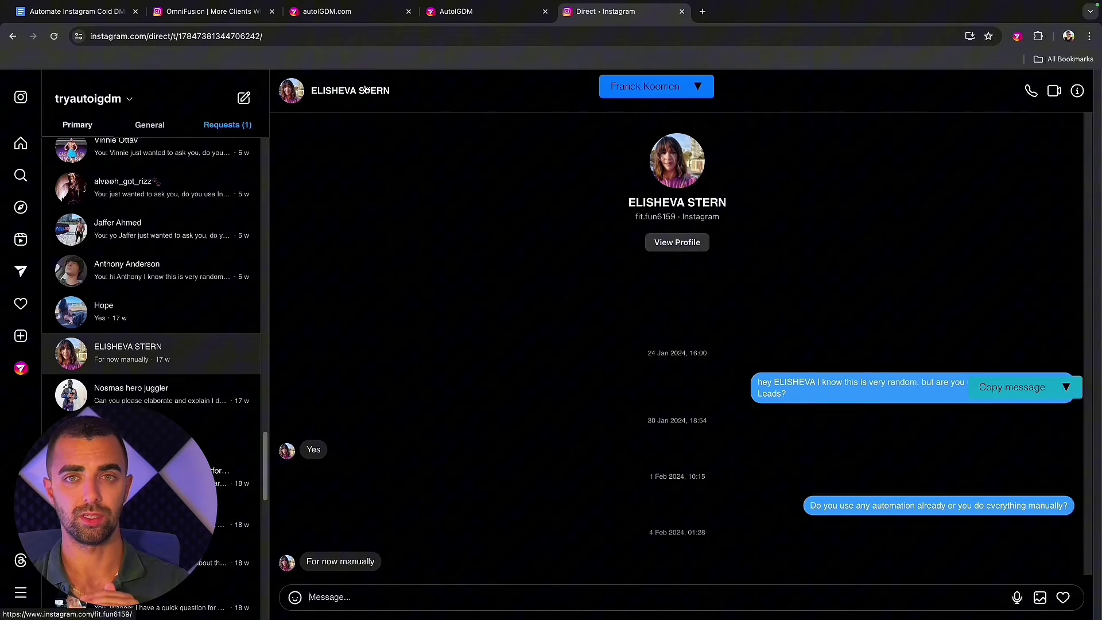
Check the conversation's tag list for Sales test, then switch back to the AutoIGDM tab.
left_click(700, 87)
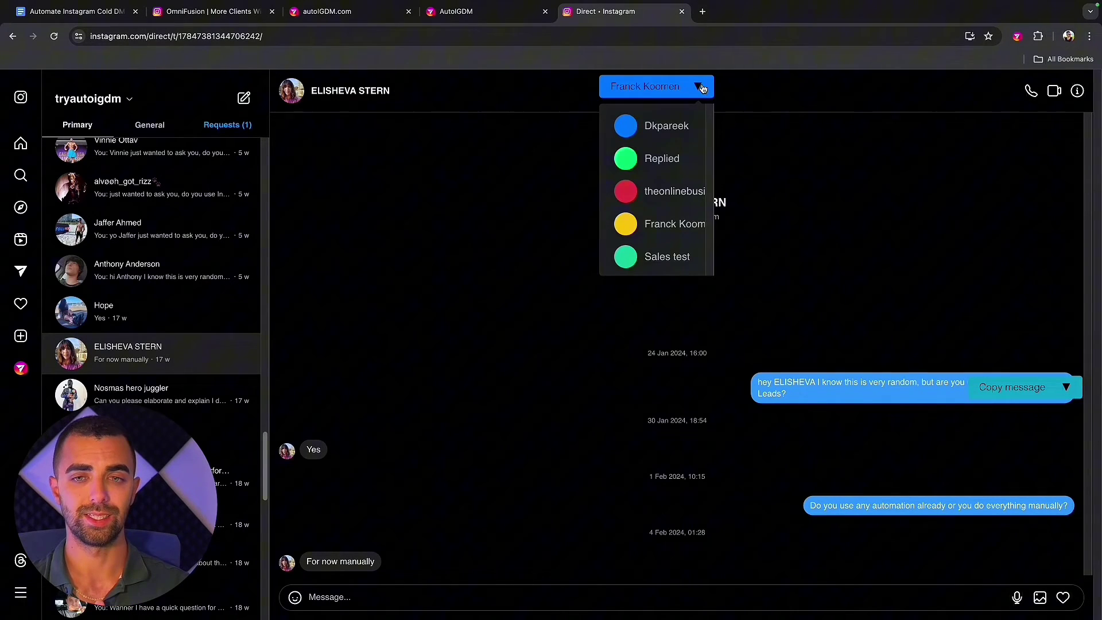
left_click(700, 87)
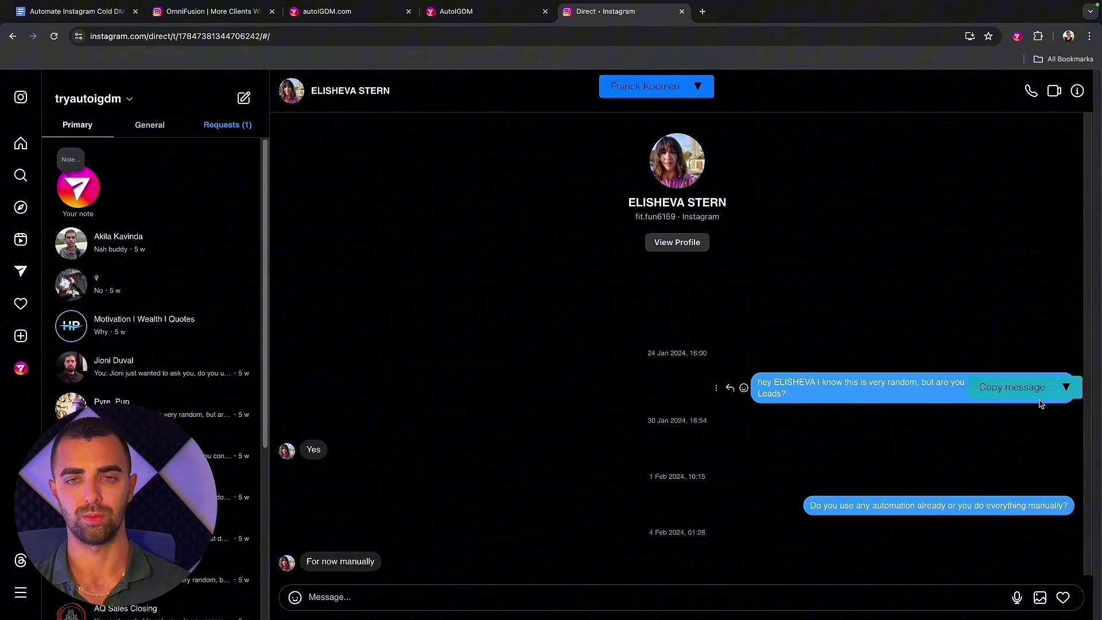
key("ctrl+shift+Tab")
Browse the AutoIGDM tutorial videos.
left_click(87, 272)
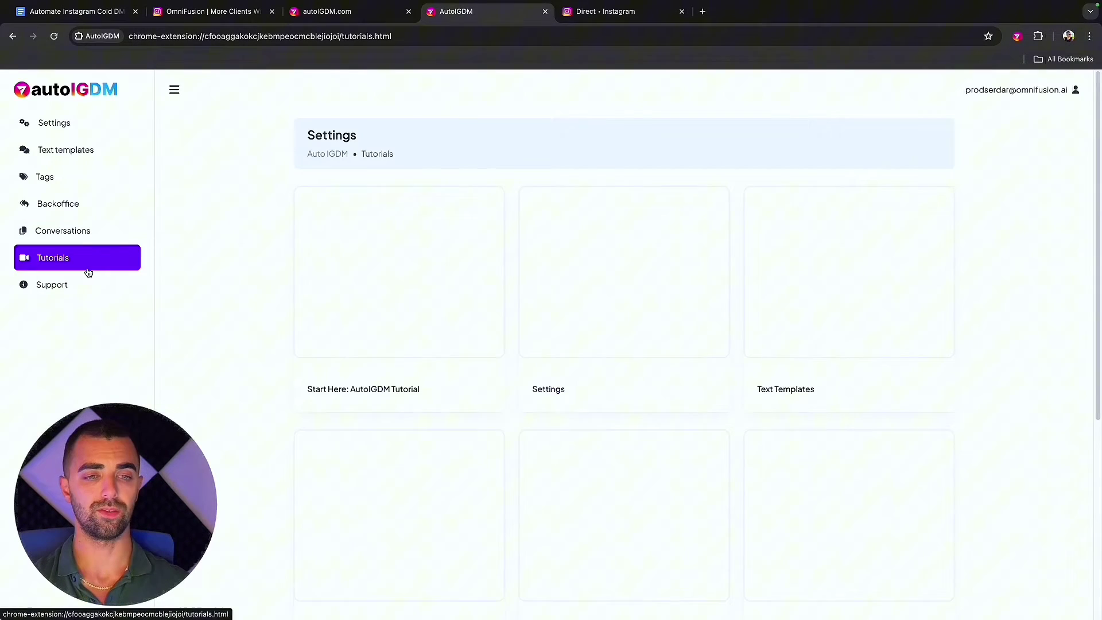
scroll(310, 315, "down", 4)
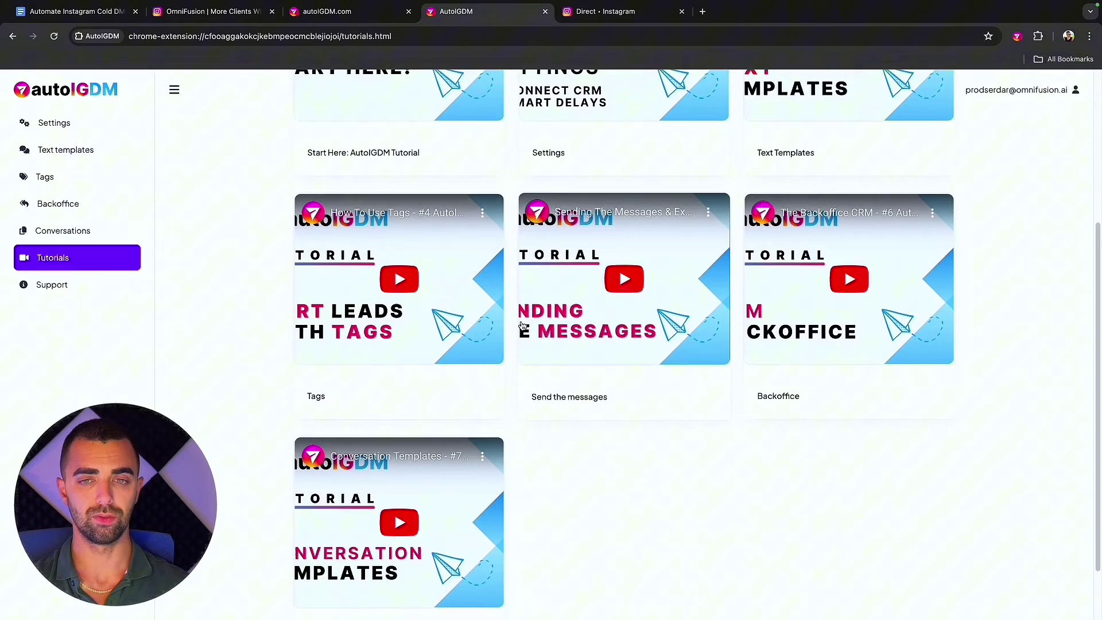
scroll(523, 326, "up", 4)
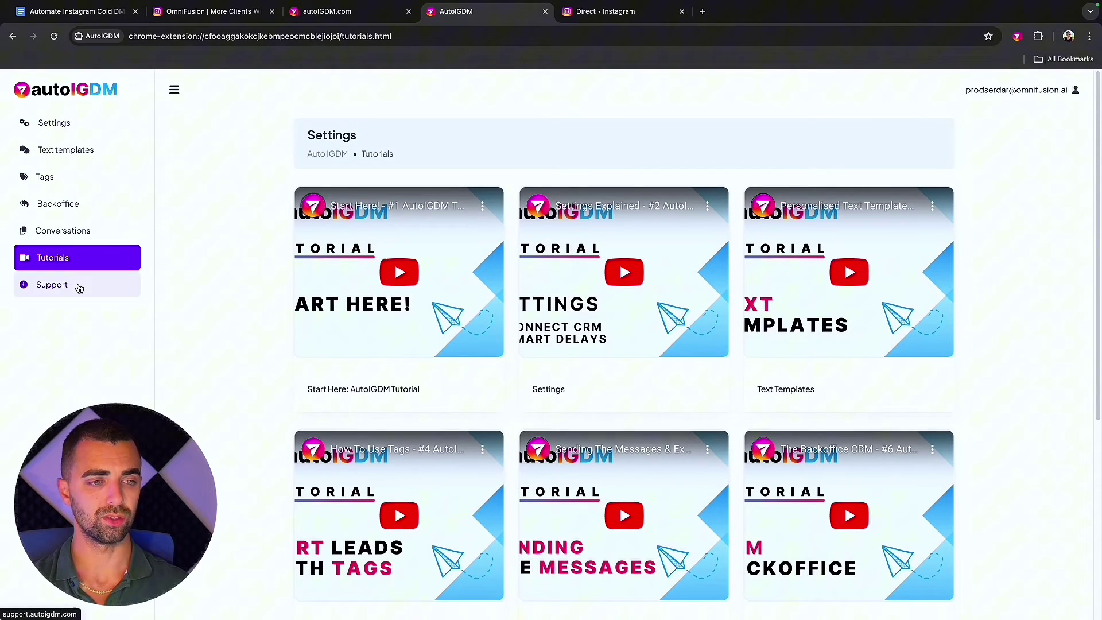
Open the Help Center support chat, then highlight the Define your target audience step in the guide.
left_click(59, 289)
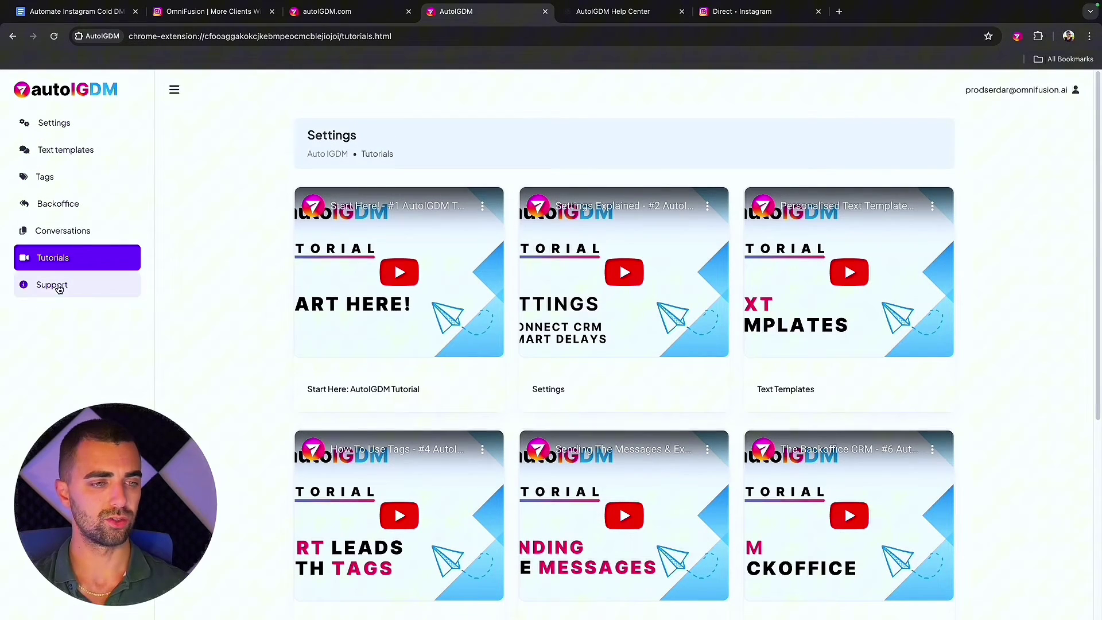
left_click(635, 20)
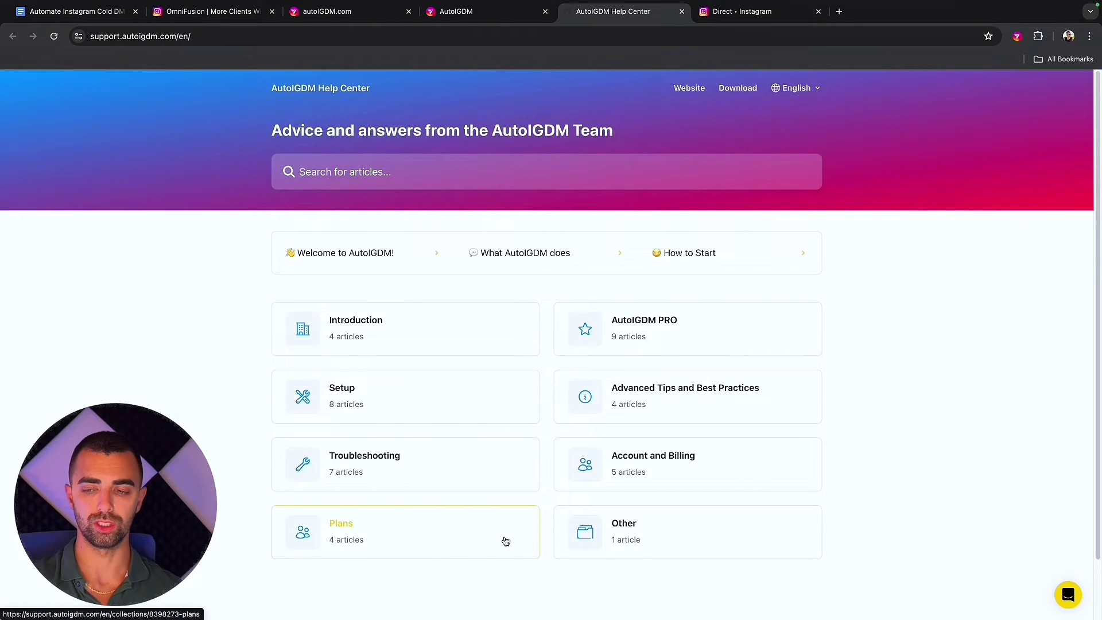
left_click(1069, 597)
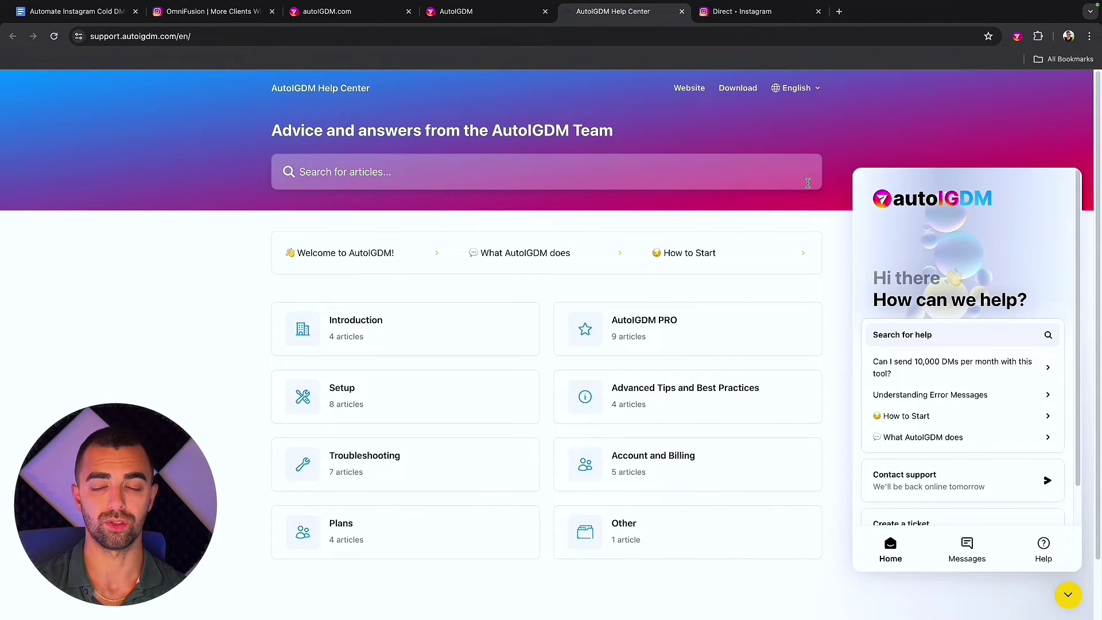
left_click_drag(288, 405, 508, 397)
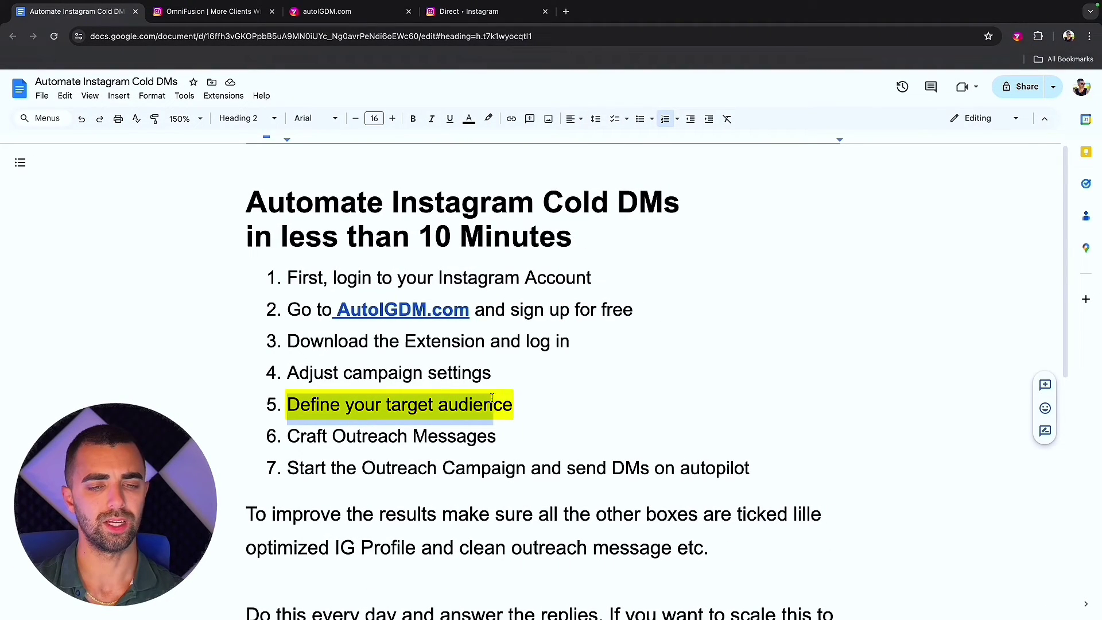
left_click(508, 398)
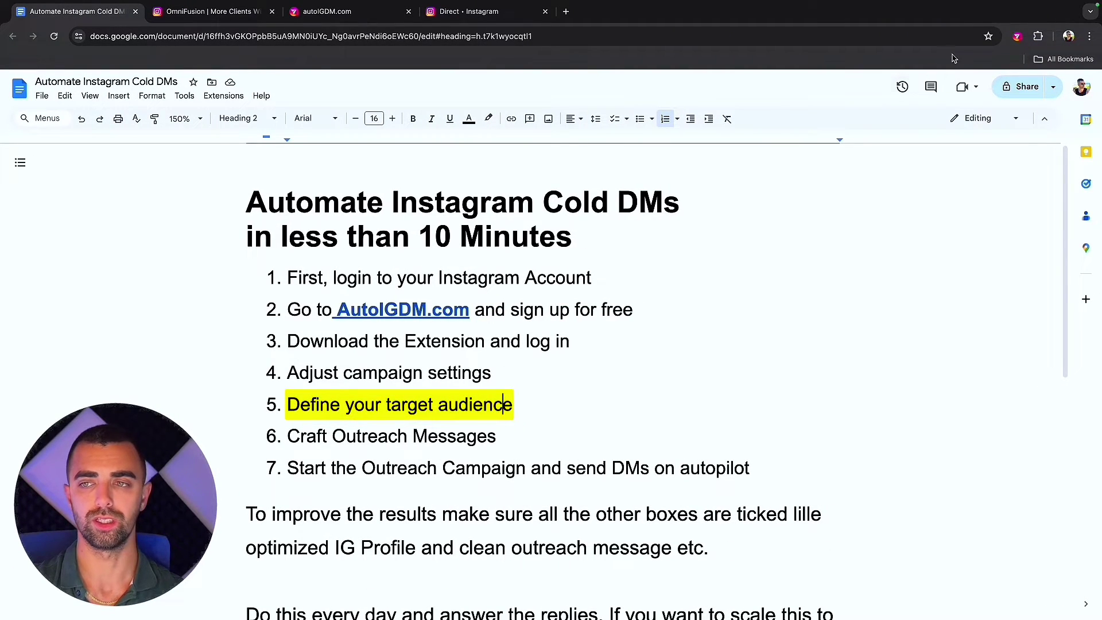
Open AutoIGDM over the Instagram inbox and check the Hashtags, Posts and List source options.
left_click(465, 14)
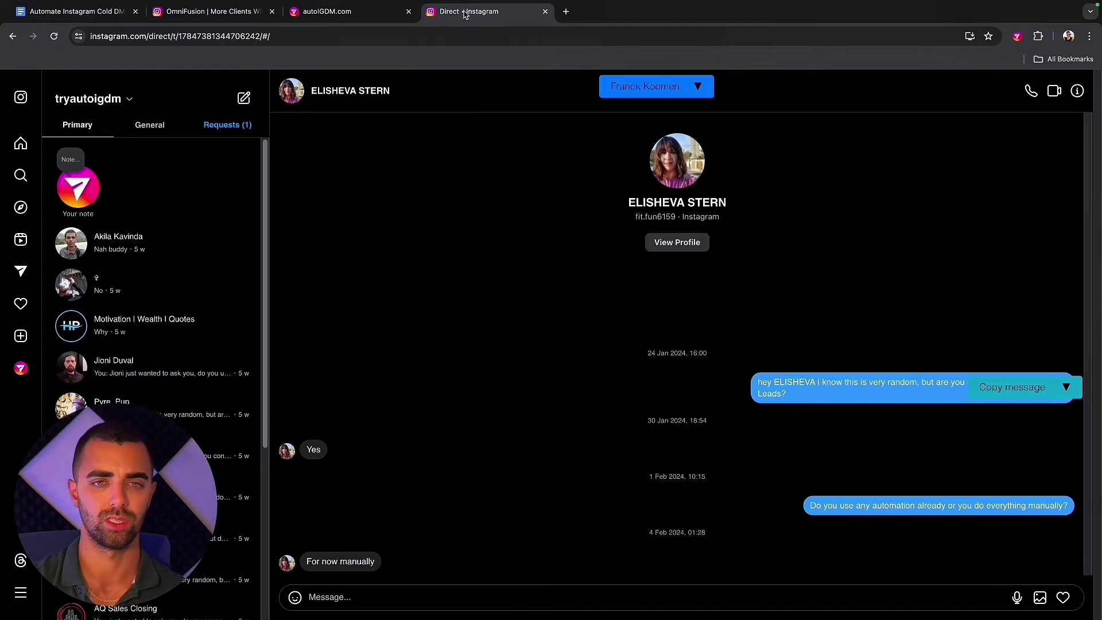
left_click(1017, 37)
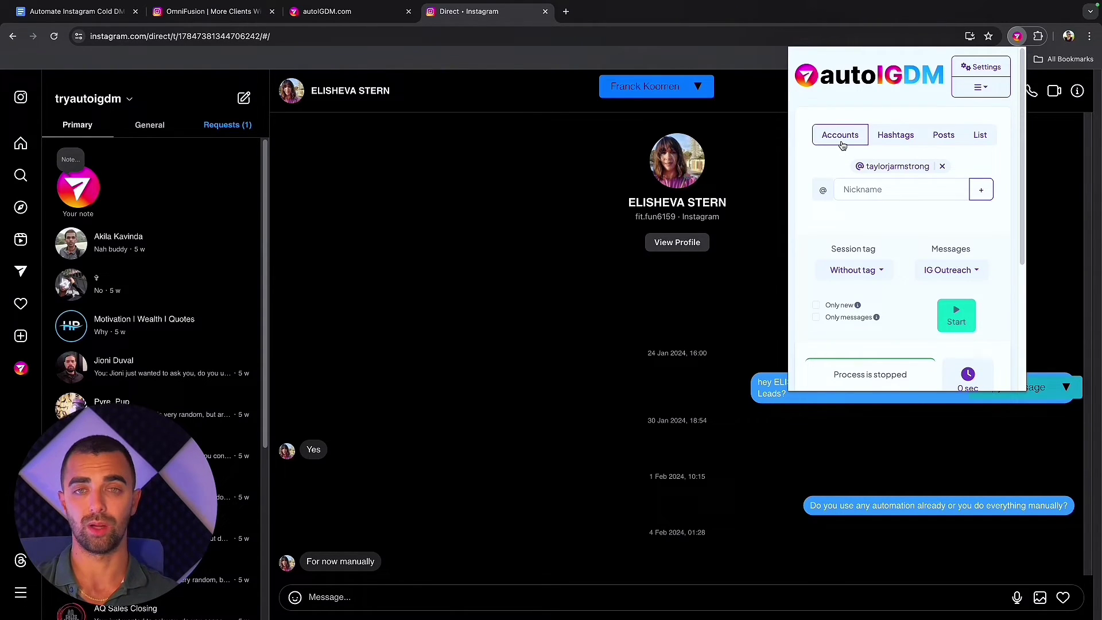
left_click(906, 146)
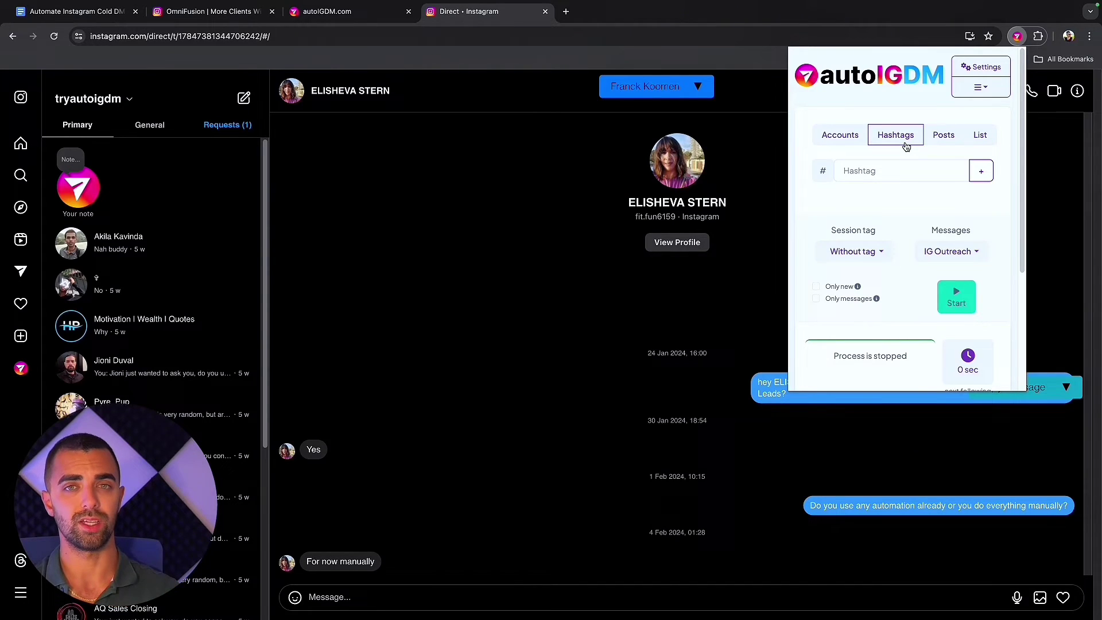
left_click(943, 144)
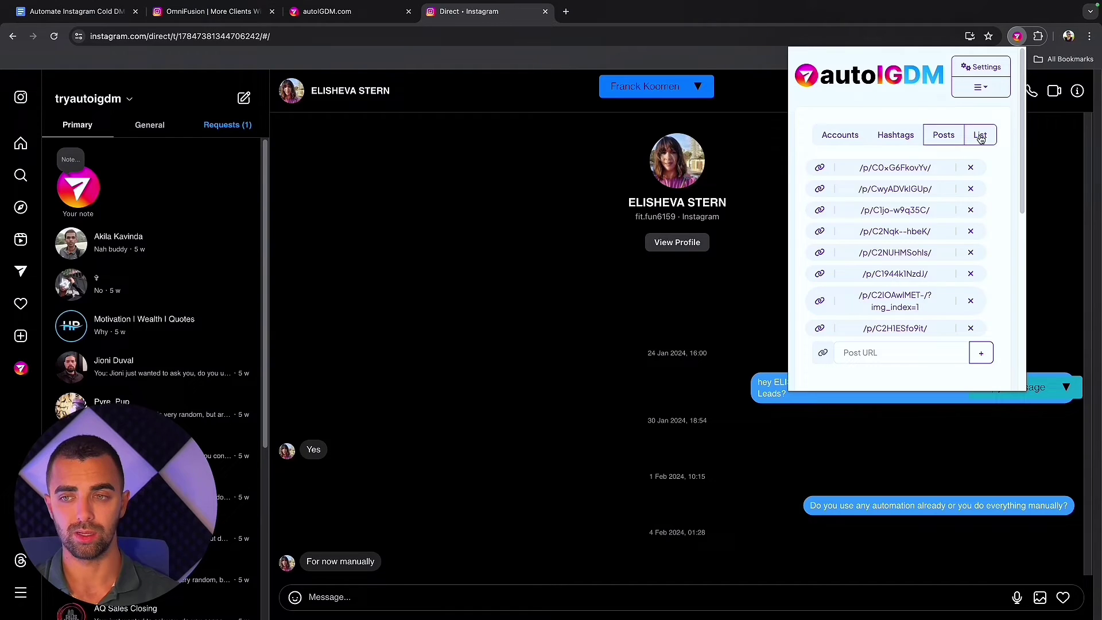
left_click(980, 135)
left_click(879, 168)
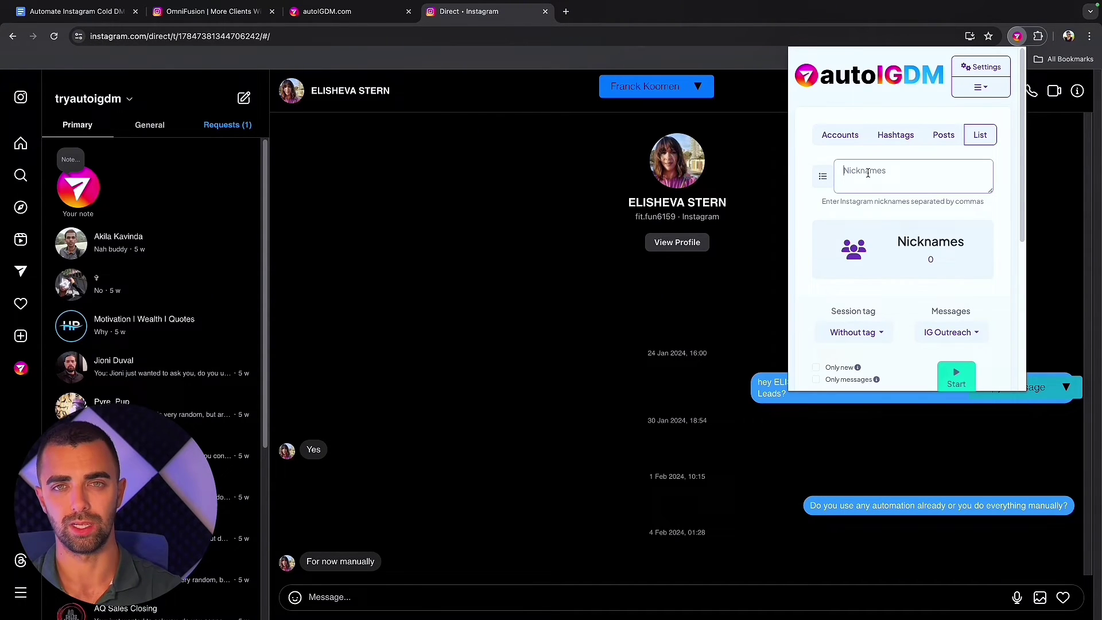
Back on Posts, remove each old saved post URL until the list is empty.
left_click(953, 136)
left_click(970, 169)
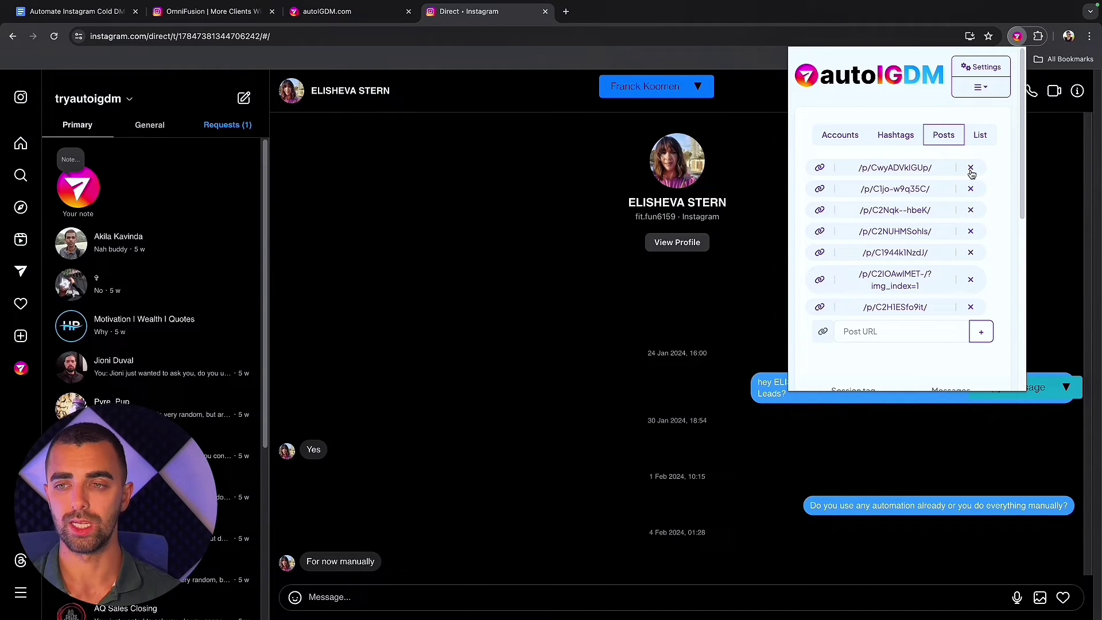
left_click(970, 168)
left_click(970, 169)
left_click(970, 169)
left_click(970, 168)
left_click(970, 168)
left_click(970, 168)
left_click(970, 168)
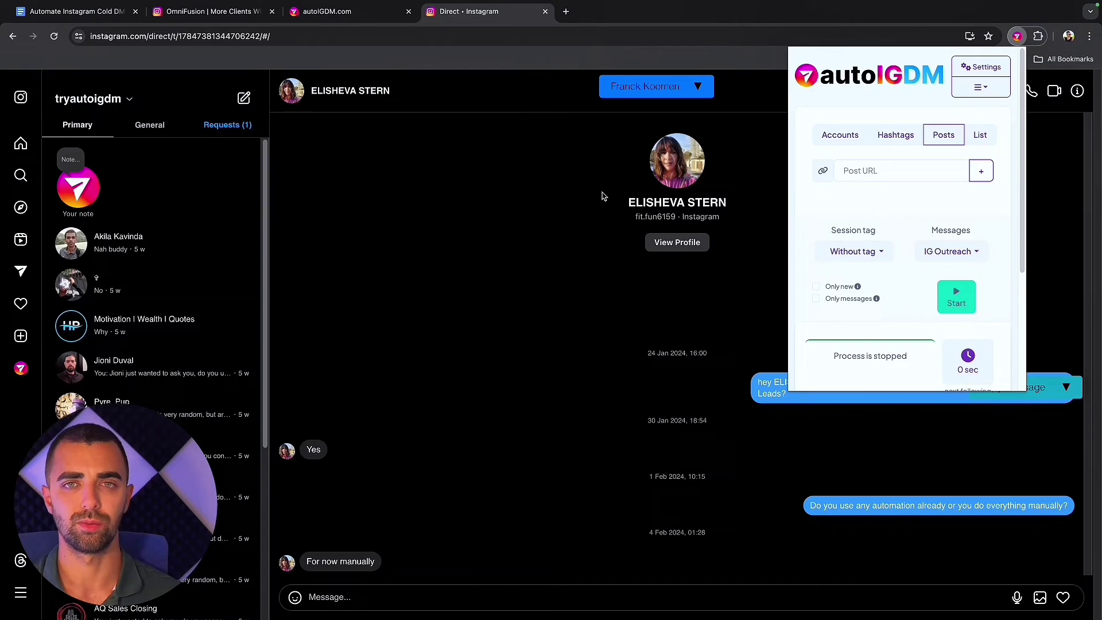
Search for the sales coach's handle and open his 'FASTEST WAY TO SUCCESS' post. Select its URL in the address bar.
left_click(21, 175)
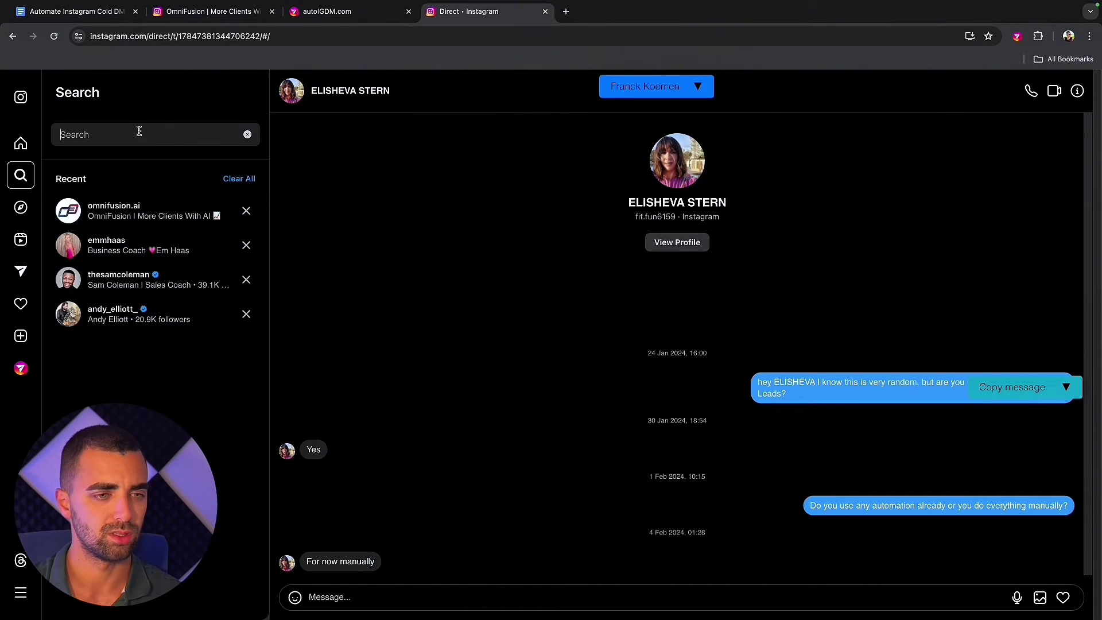
type("andyell")
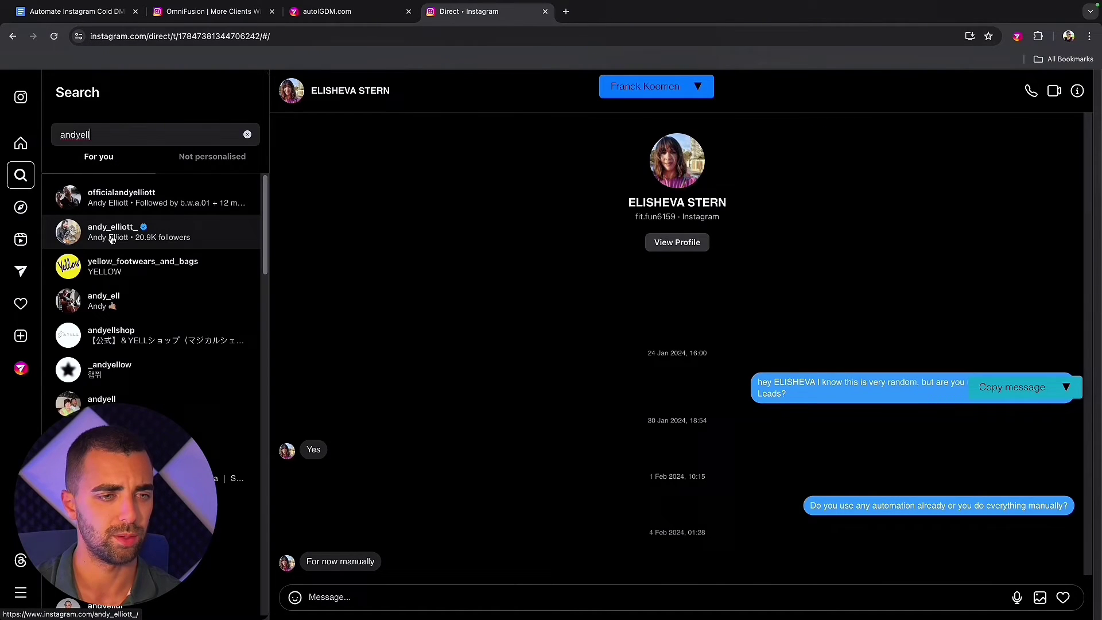
left_click(155, 197)
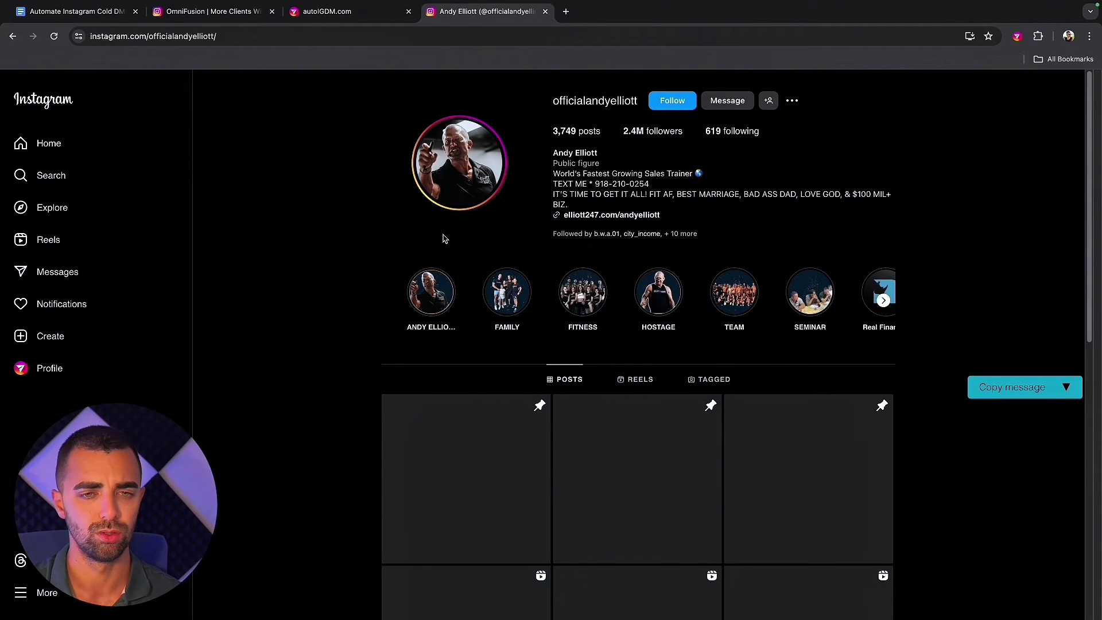
scroll(443, 239, "down", 8)
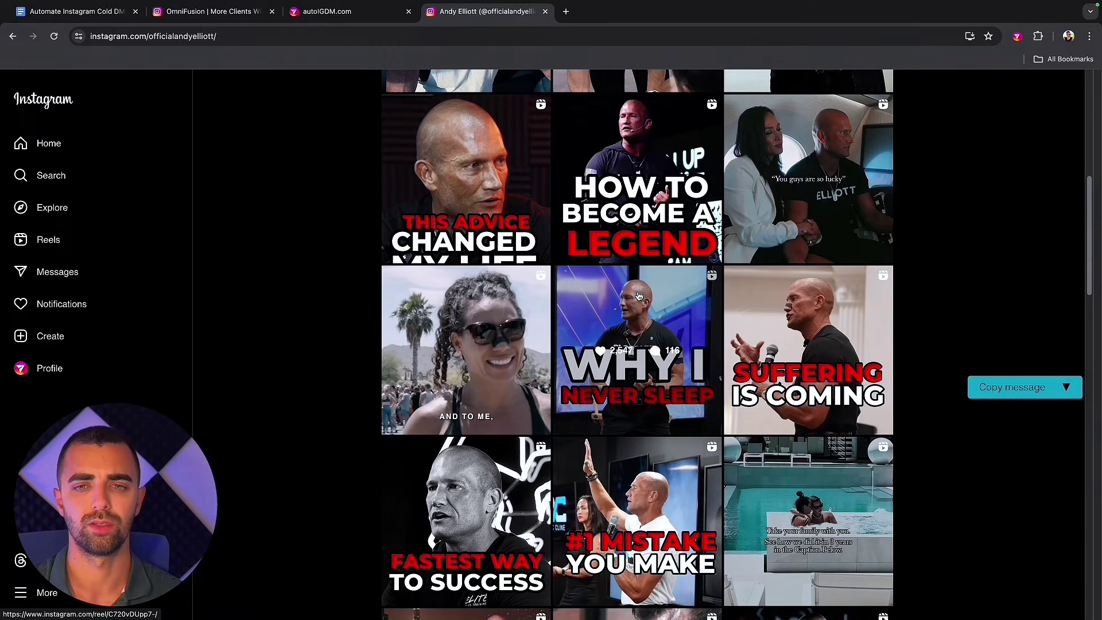
scroll(639, 296, "down", 2)
scroll(639, 295, "down", 1)
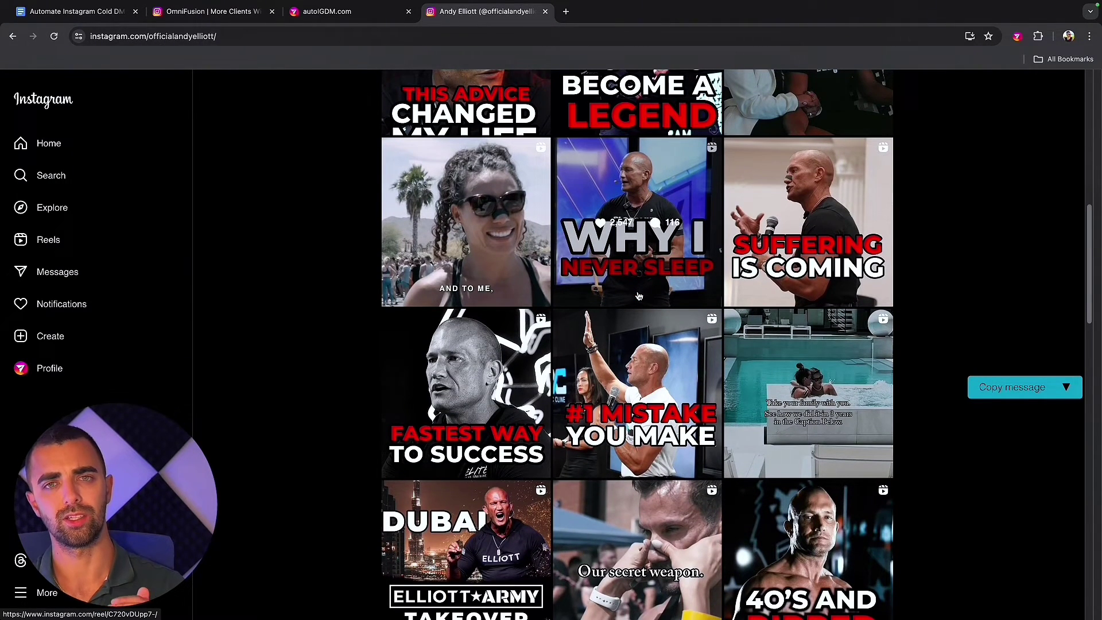
left_click(470, 422)
left_click(396, 38)
key("ctrl+c")
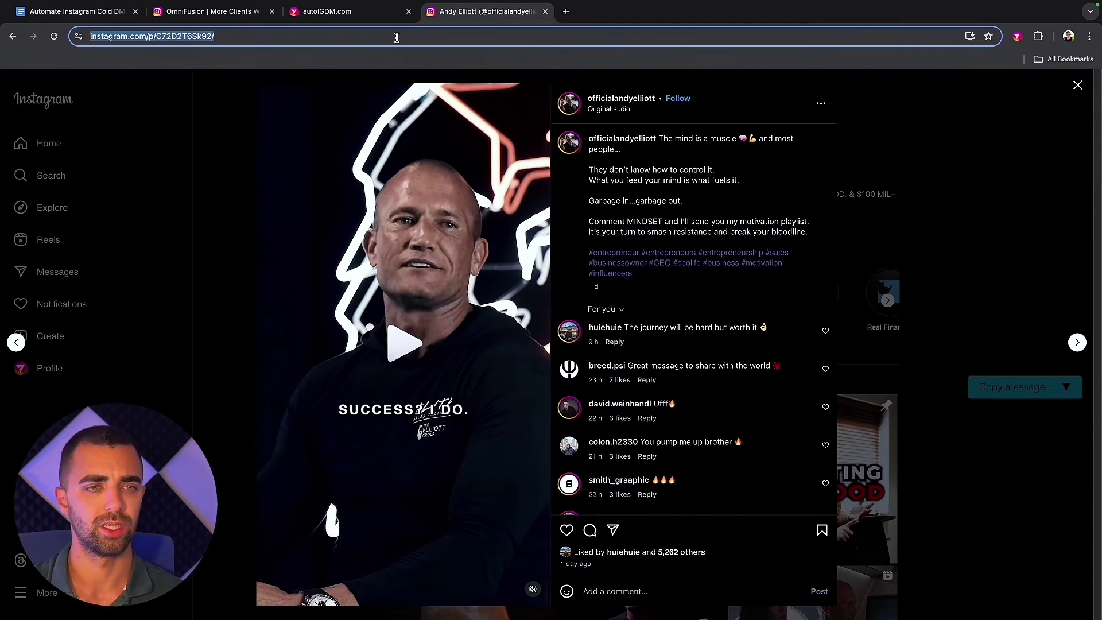
Paste the /p/C72D2T6Sk92/ post link into AutoIGDM's Post URL and add it.
left_click(1017, 37)
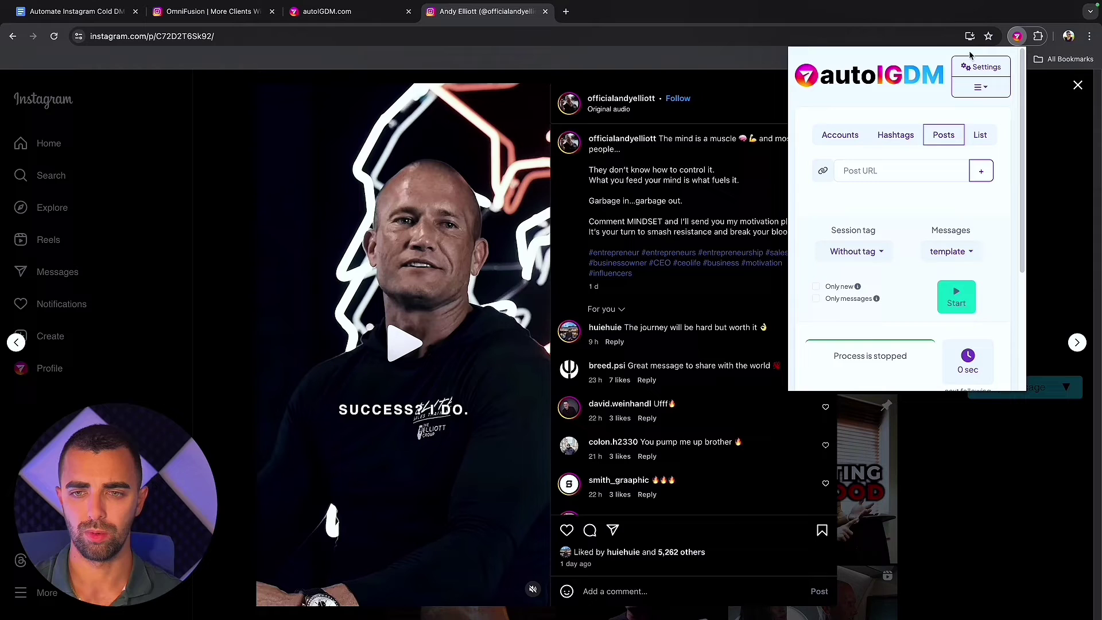
left_click(890, 171)
key("ctrl+v")
left_click(981, 171)
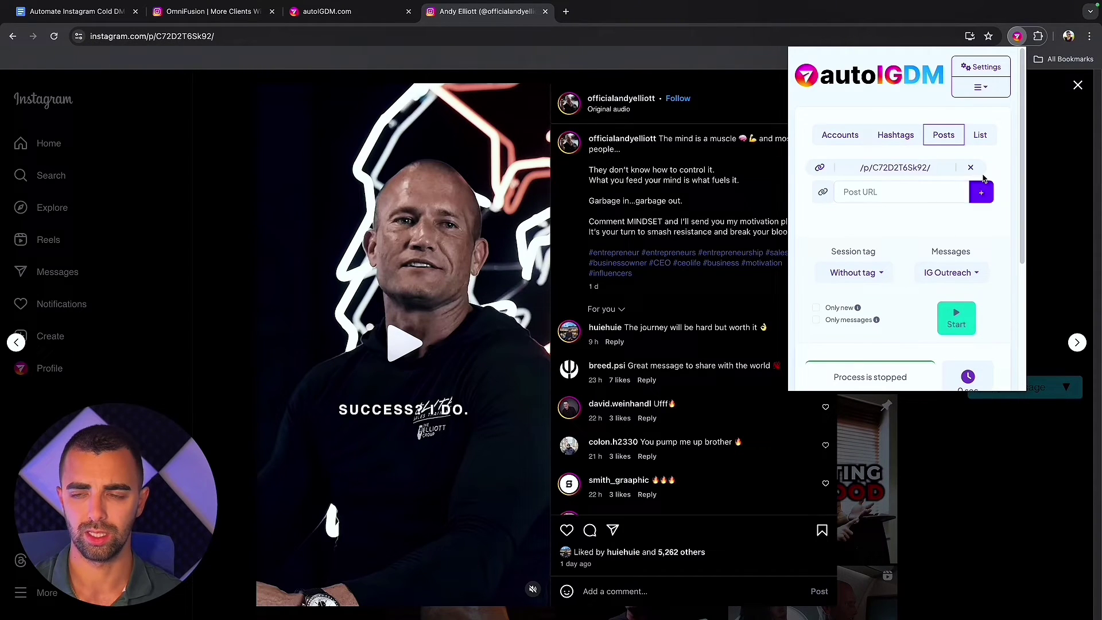
left_click(207, 302)
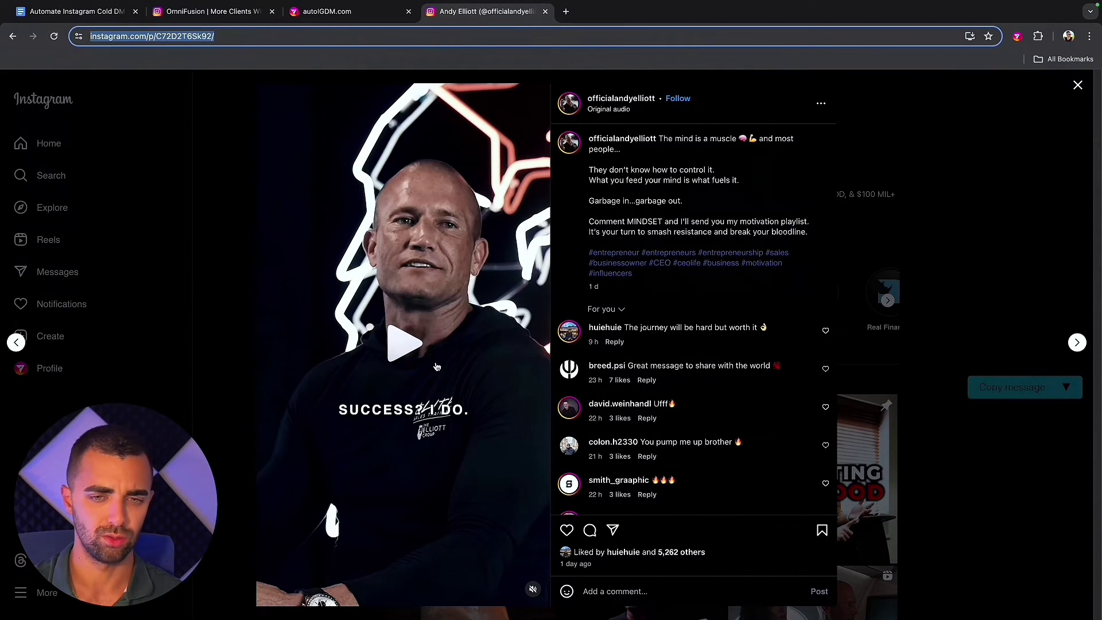
left_click(183, 359)
scroll(601, 396, "down", 10)
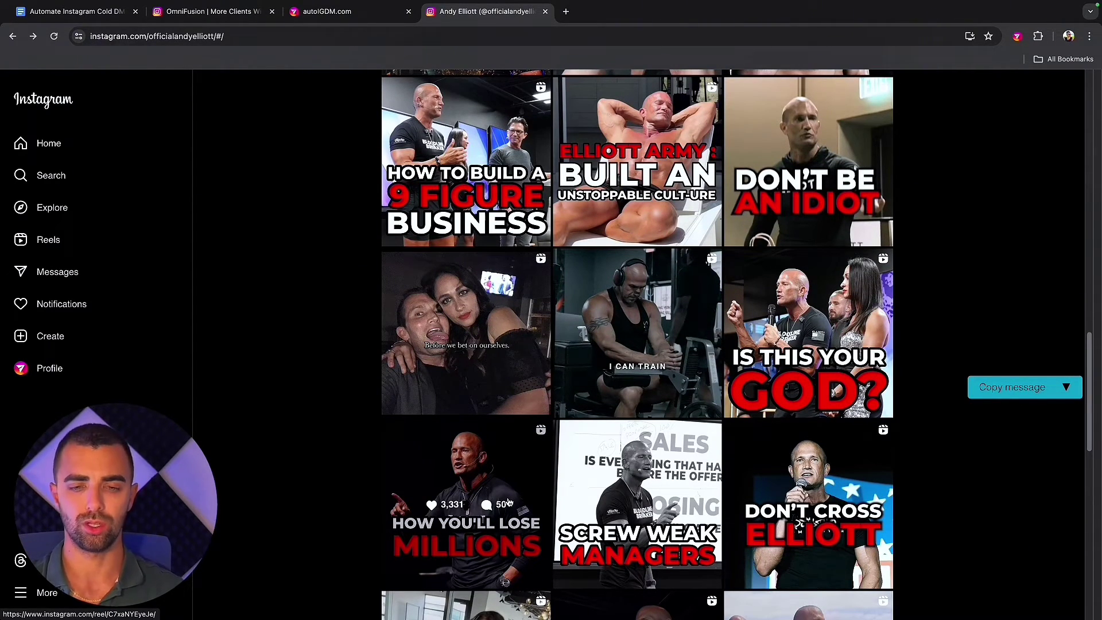
Set the session tag to 'Sales test' and the message template to 'IG Outreach'.
left_click(1017, 36)
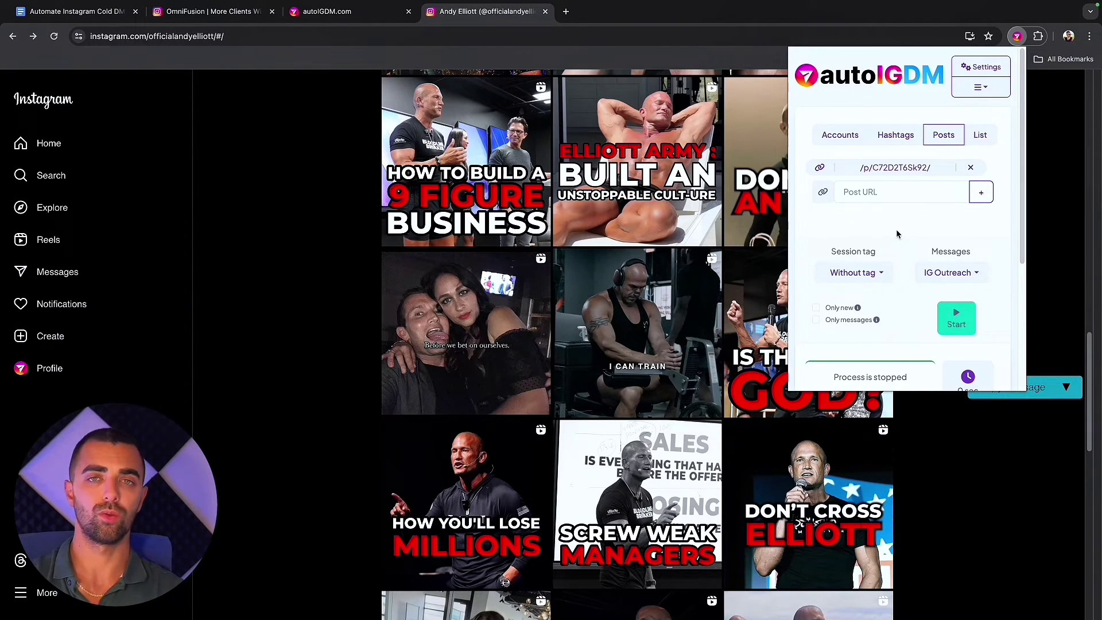
scroll(897, 234, "down", 1)
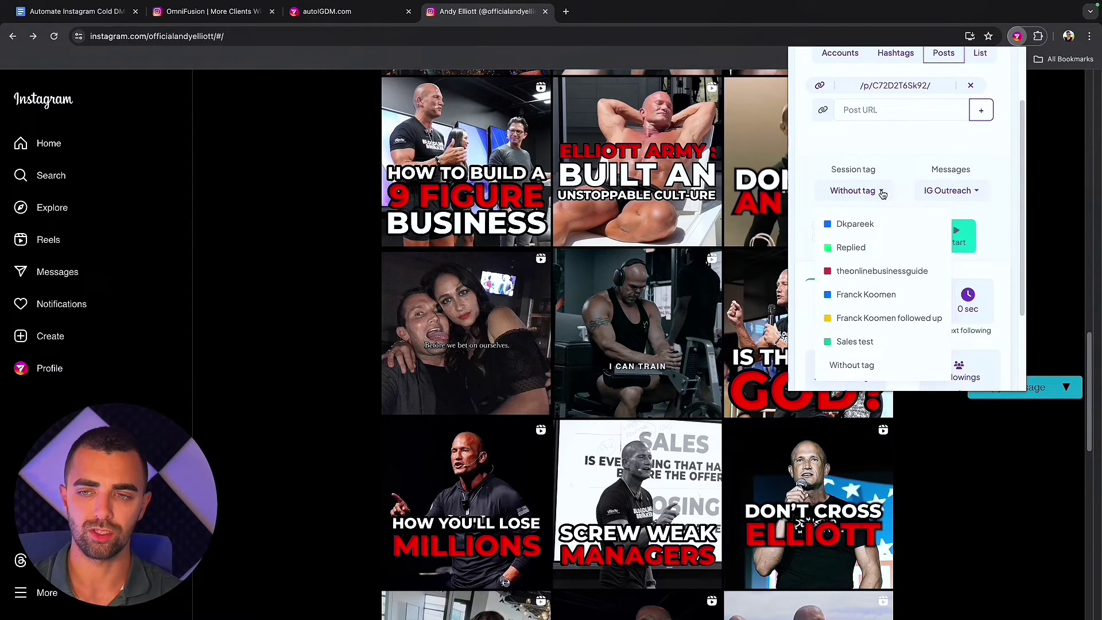
left_click(861, 342)
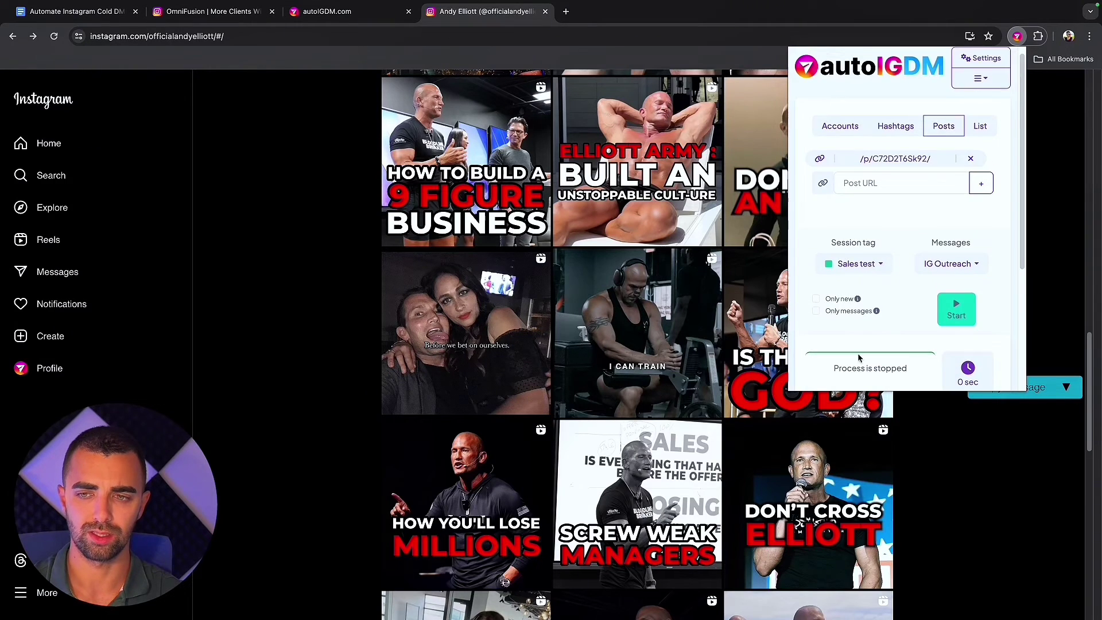
left_click(947, 272)
scroll(950, 353, "down", 1)
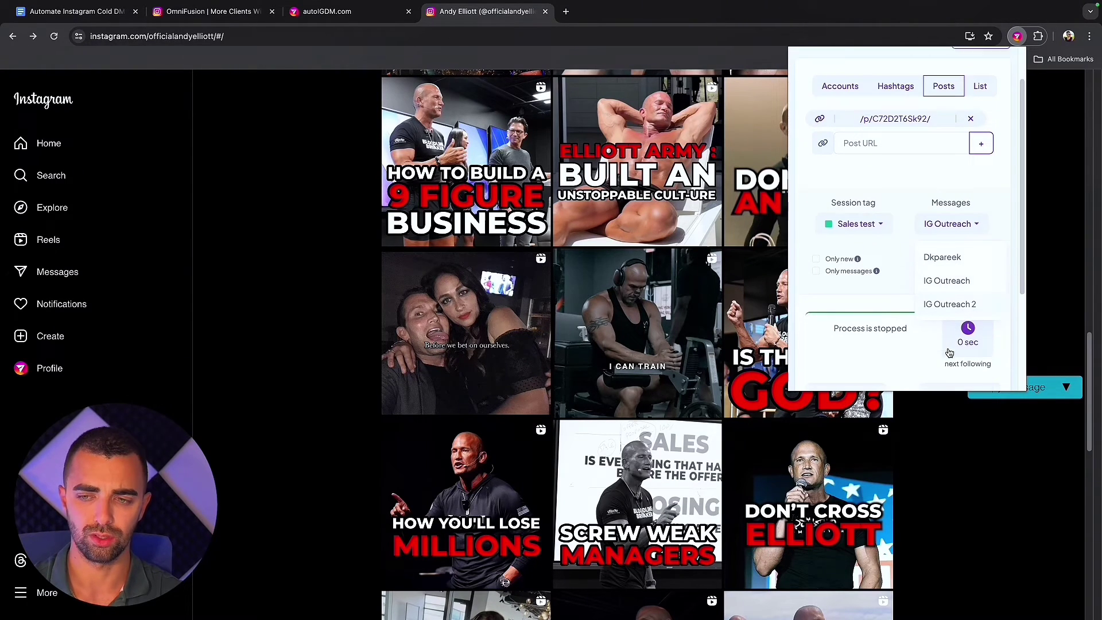
left_click(962, 281)
scroll(953, 274, "up", 1)
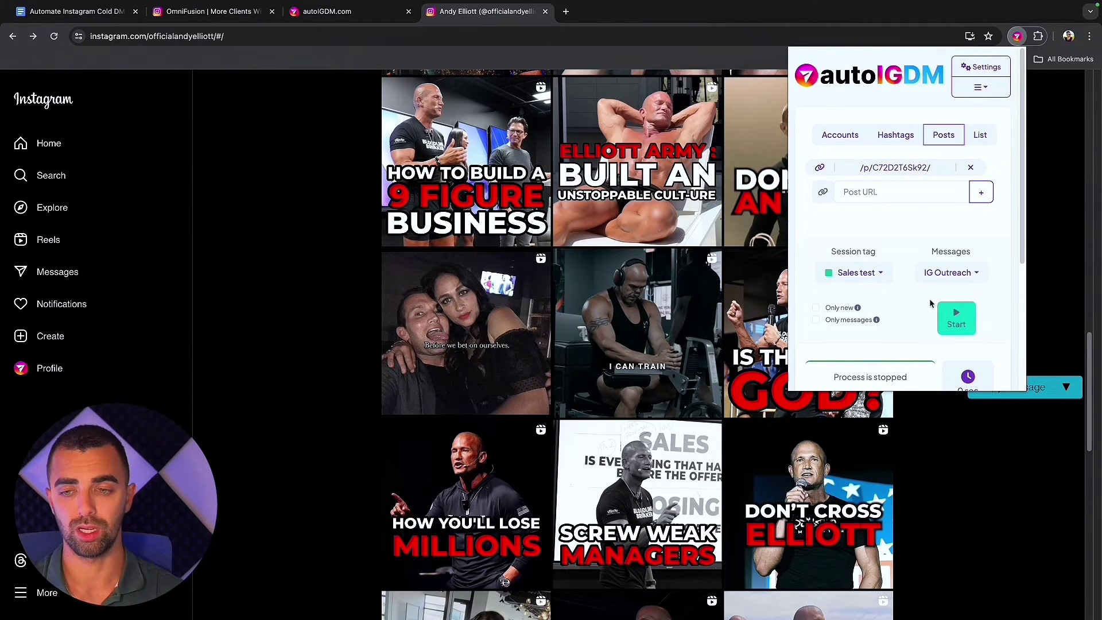
scroll(821, 263, "down", 1)
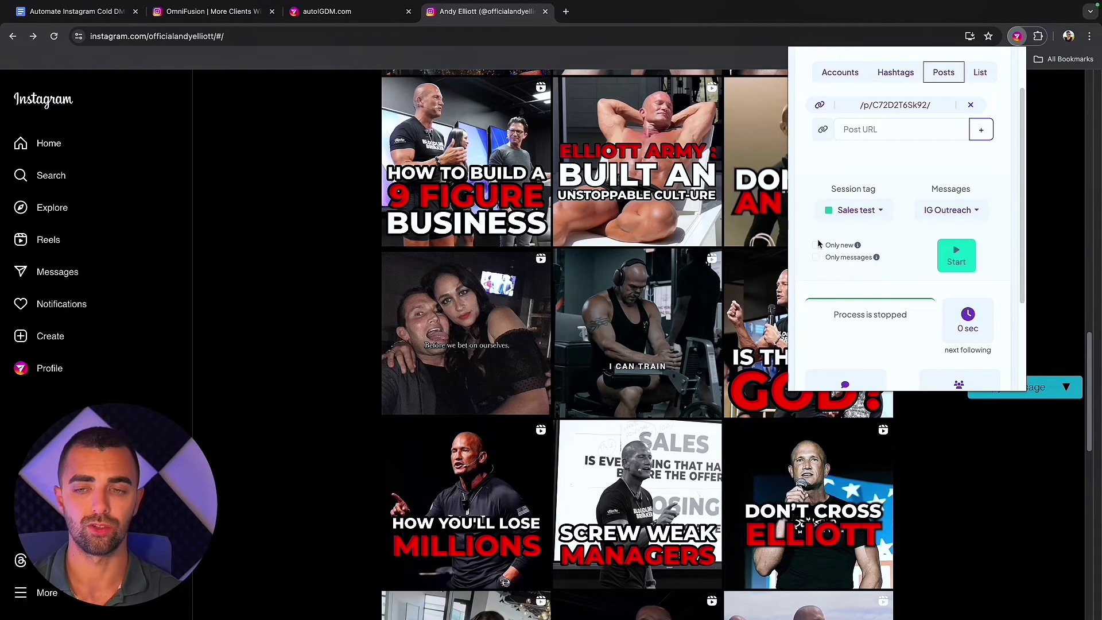
Enable 'Only new' and 'Only messages', then start the outreach campaign.
left_click(817, 245)
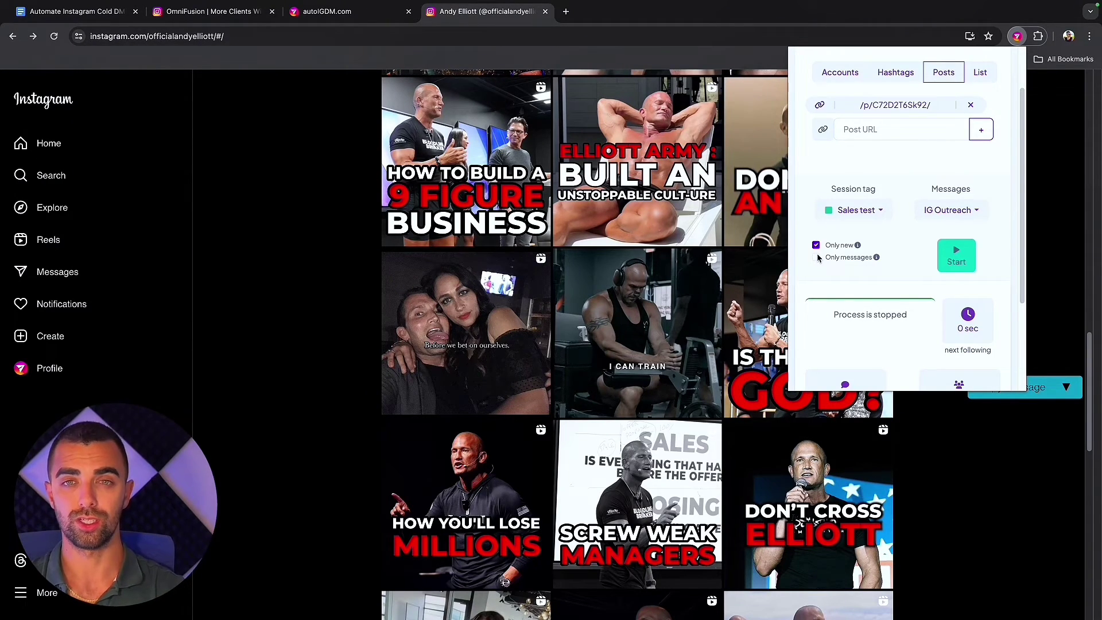
left_click(817, 258)
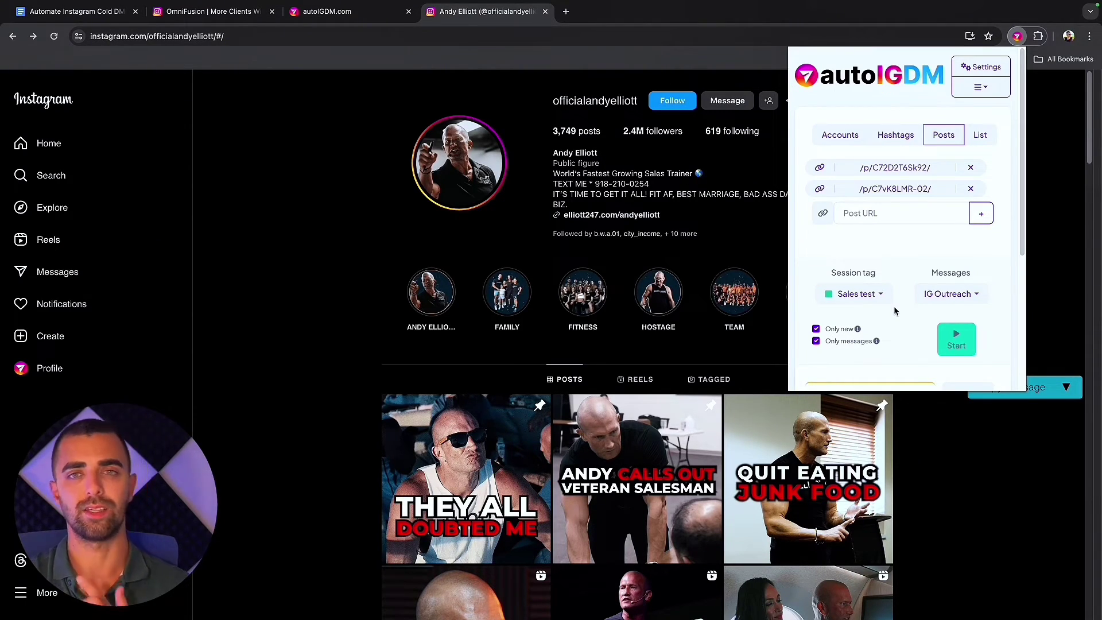
scroll(894, 308, "down", 3)
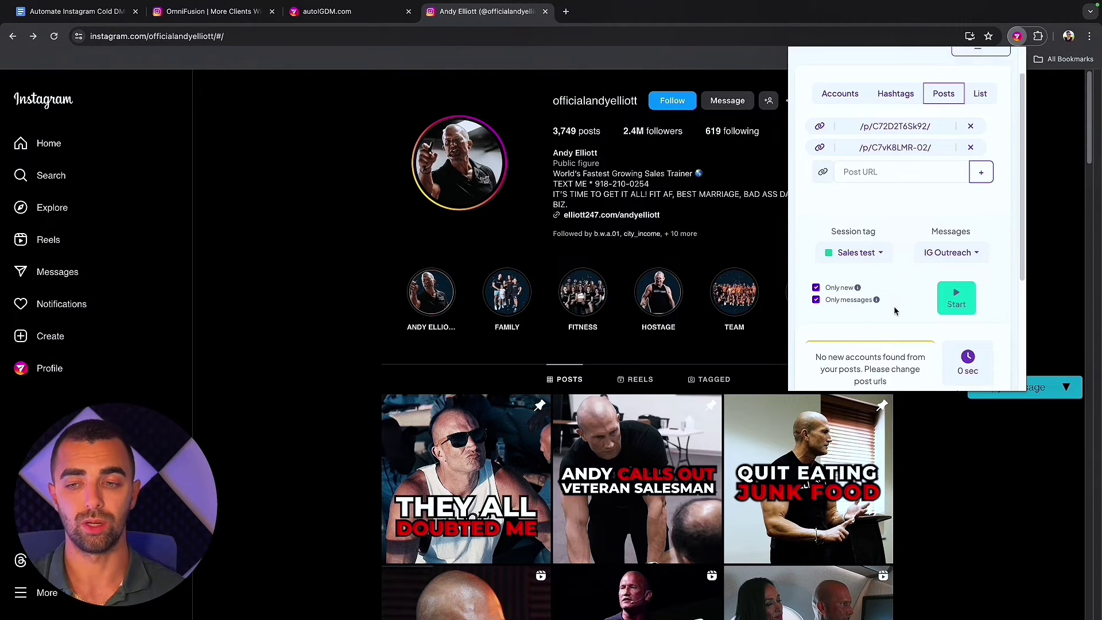
left_click(948, 216)
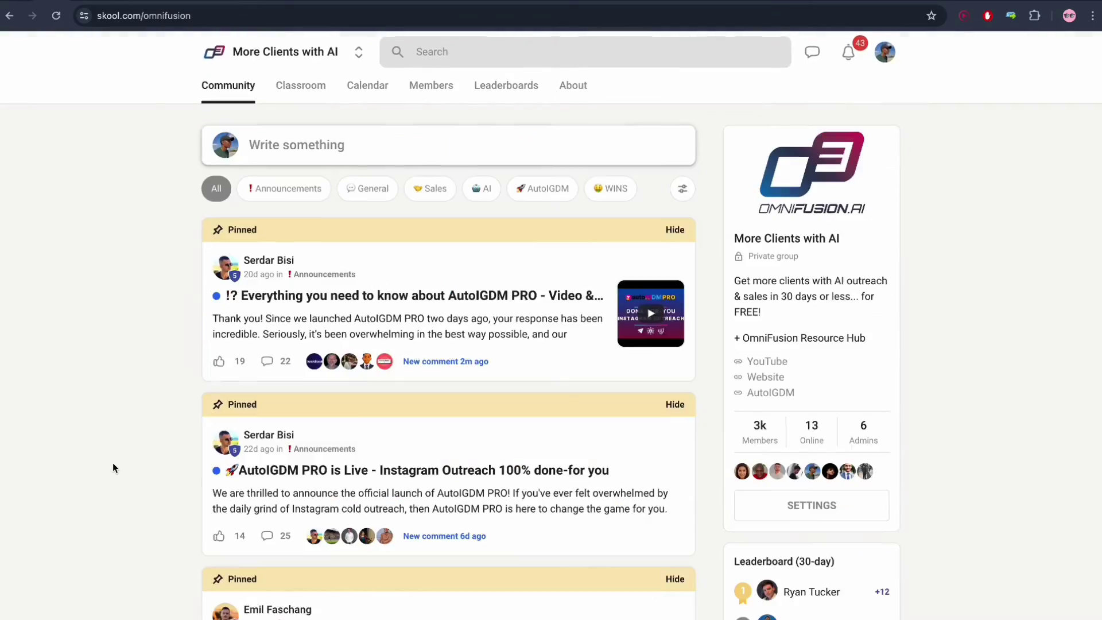
scroll(113, 463, "down", 8)
scroll(113, 463, "down", 10)
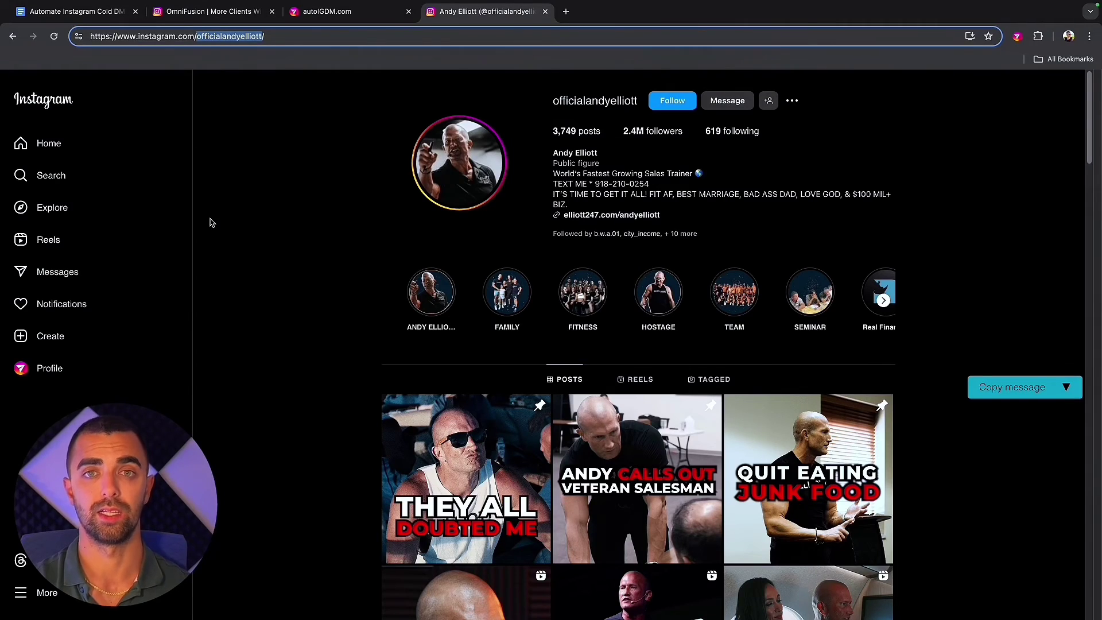
Switch to the Automate Instagram Cold DMs document and scroll up to its numbered steps.
key("ctrl+1")
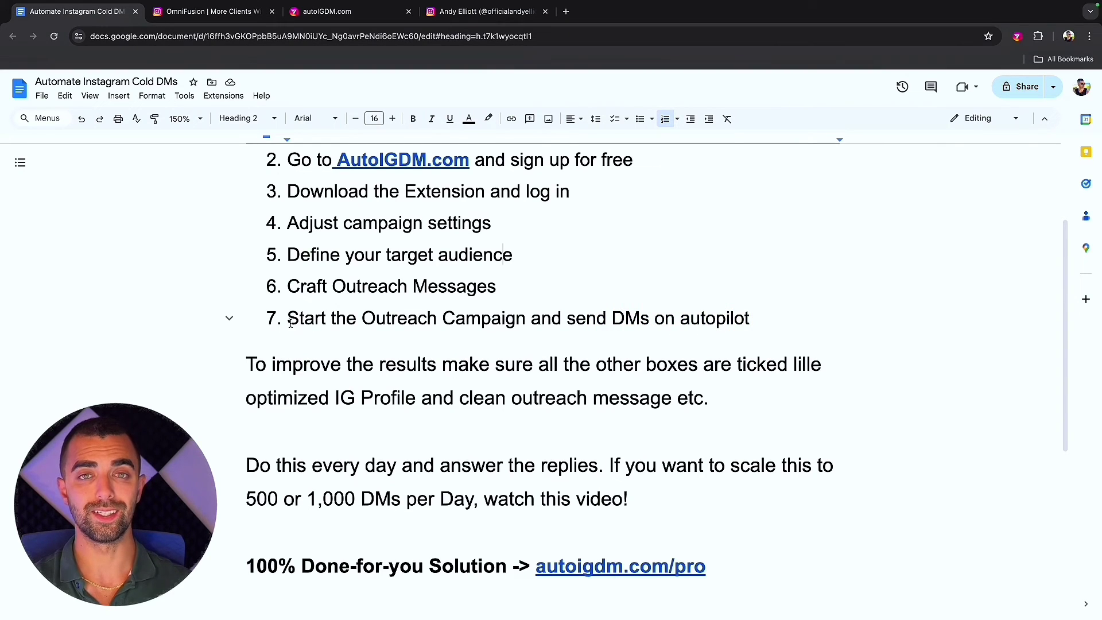
scroll(290, 304, "up", 3)
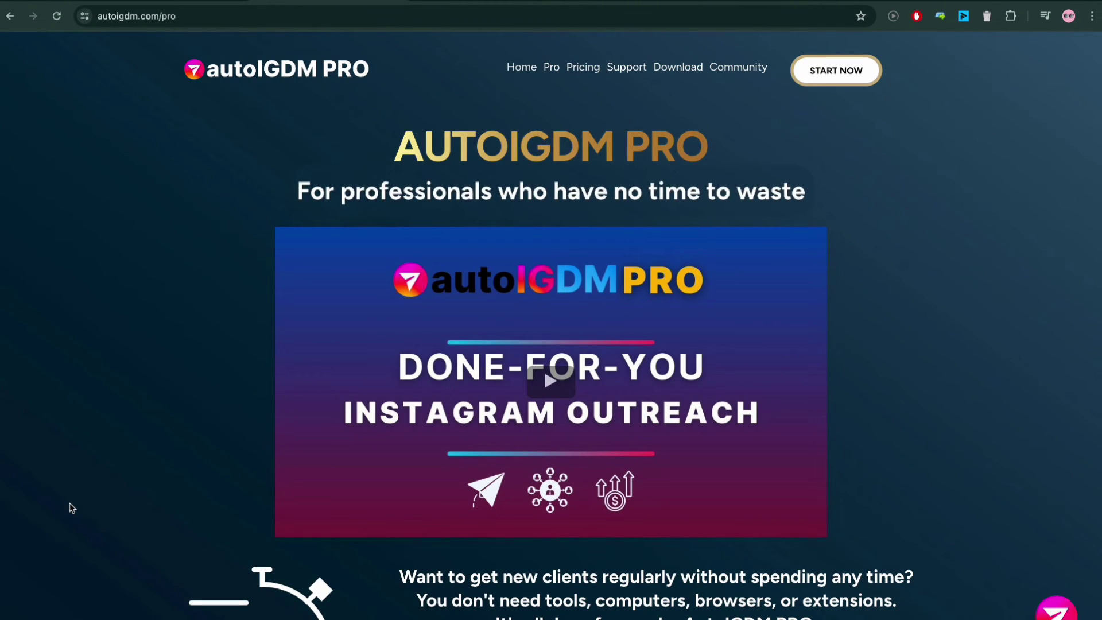
scroll(72, 508, "down", 9)
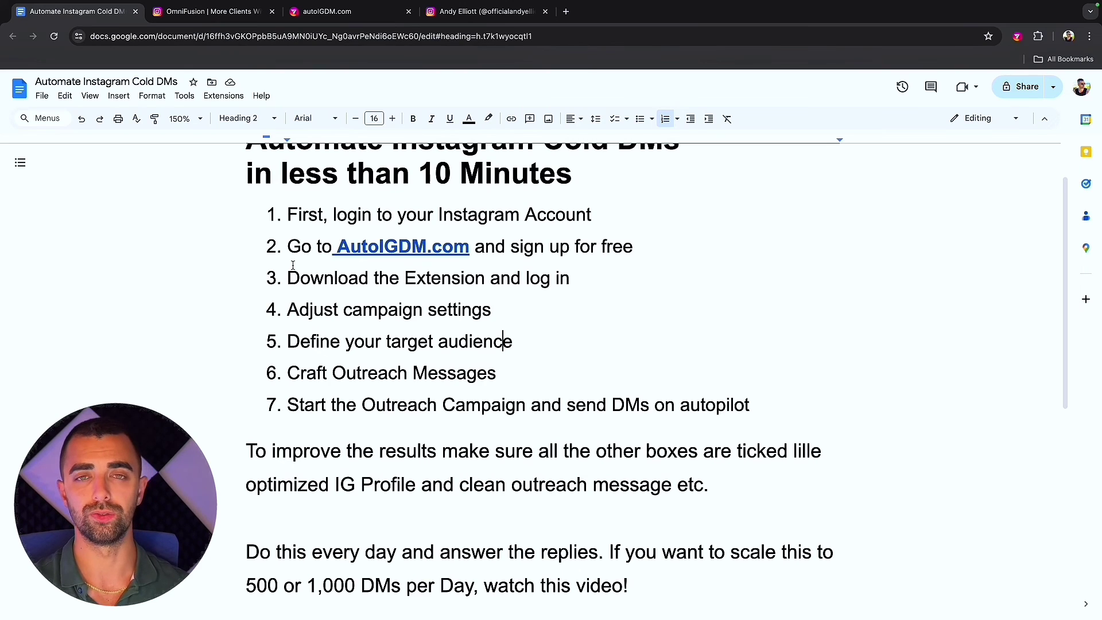
scroll(591, 296, "down", 5)
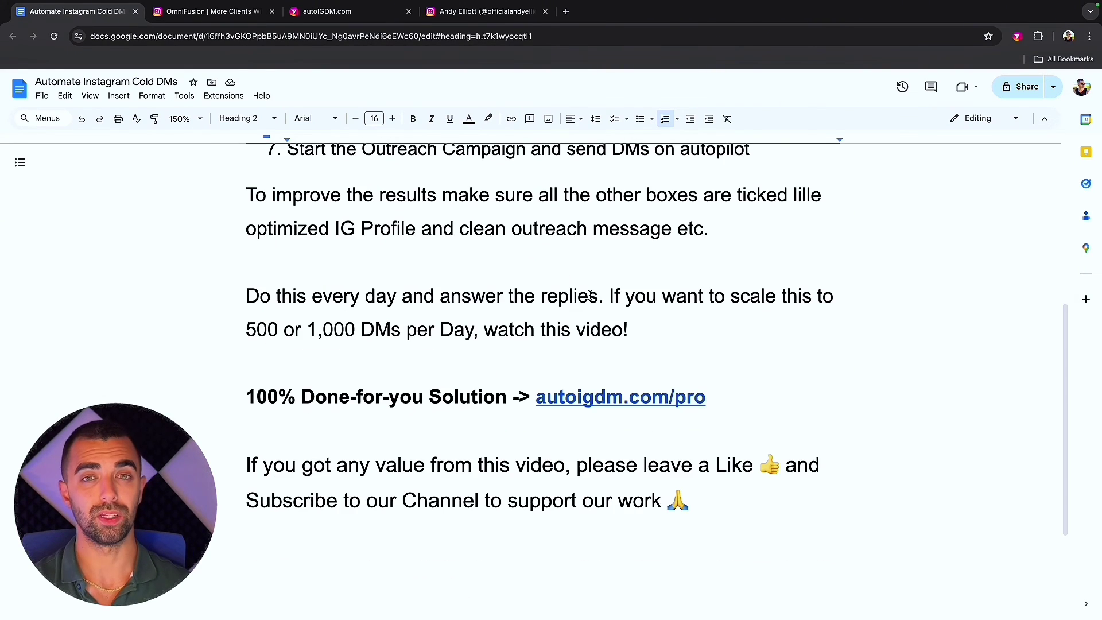